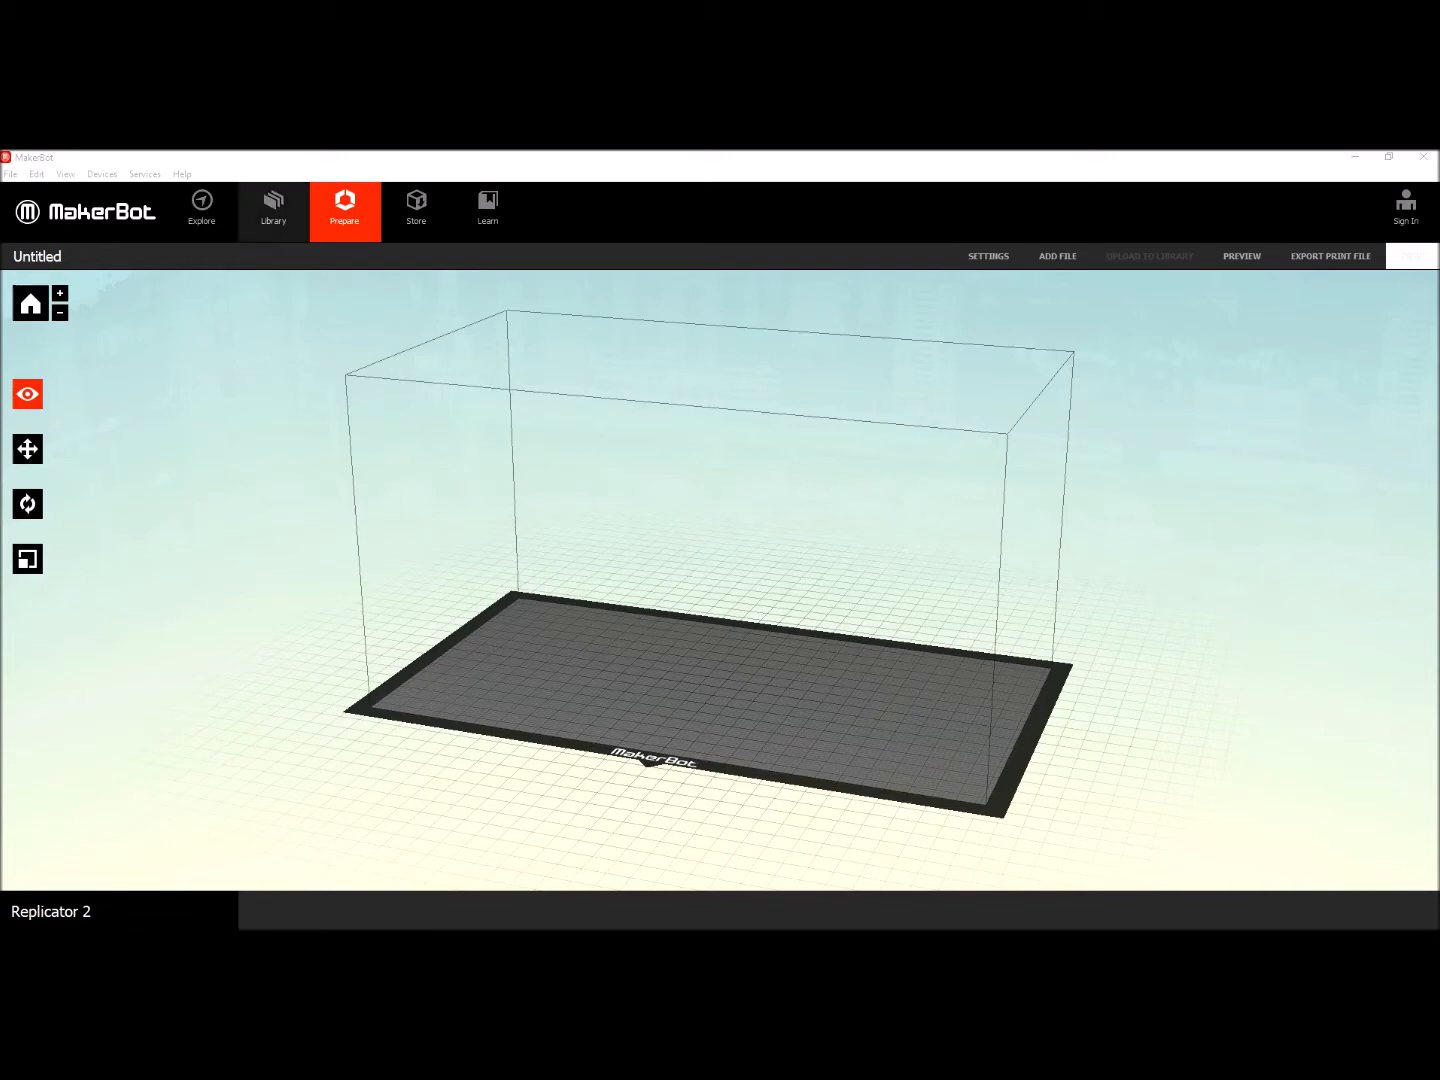
left_click(274, 212)
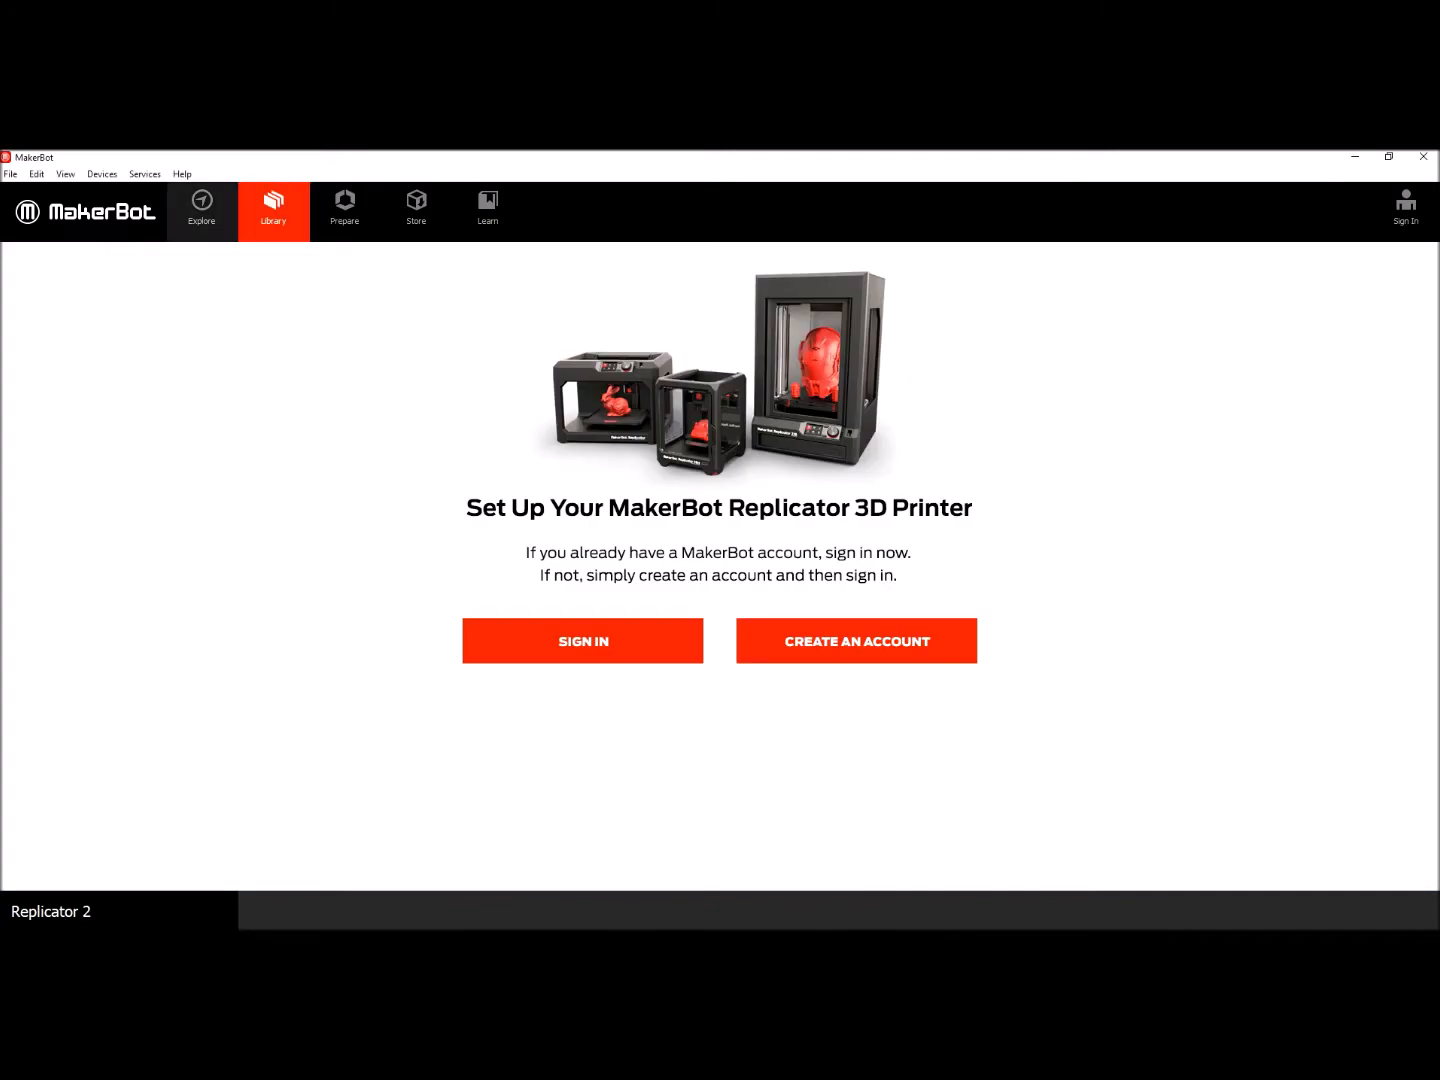
left_click(201, 208)
left_click(273, 211)
left_click(201, 211)
left_click(273, 210)
left_click(201, 211)
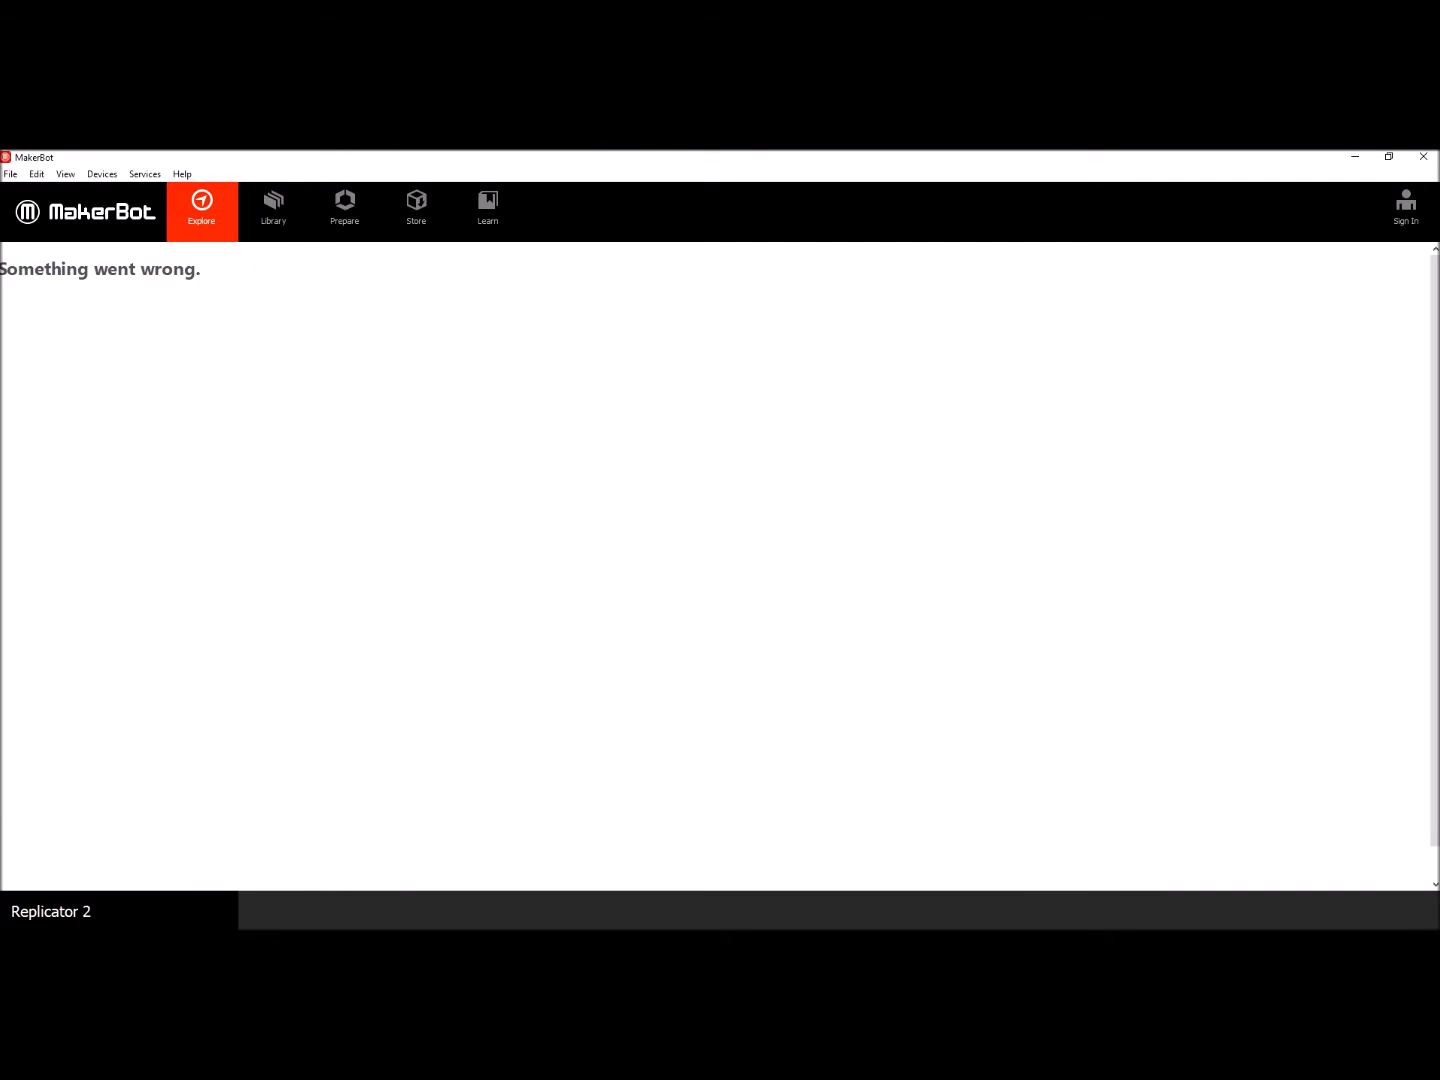
left_click(273, 211)
left_click(345, 212)
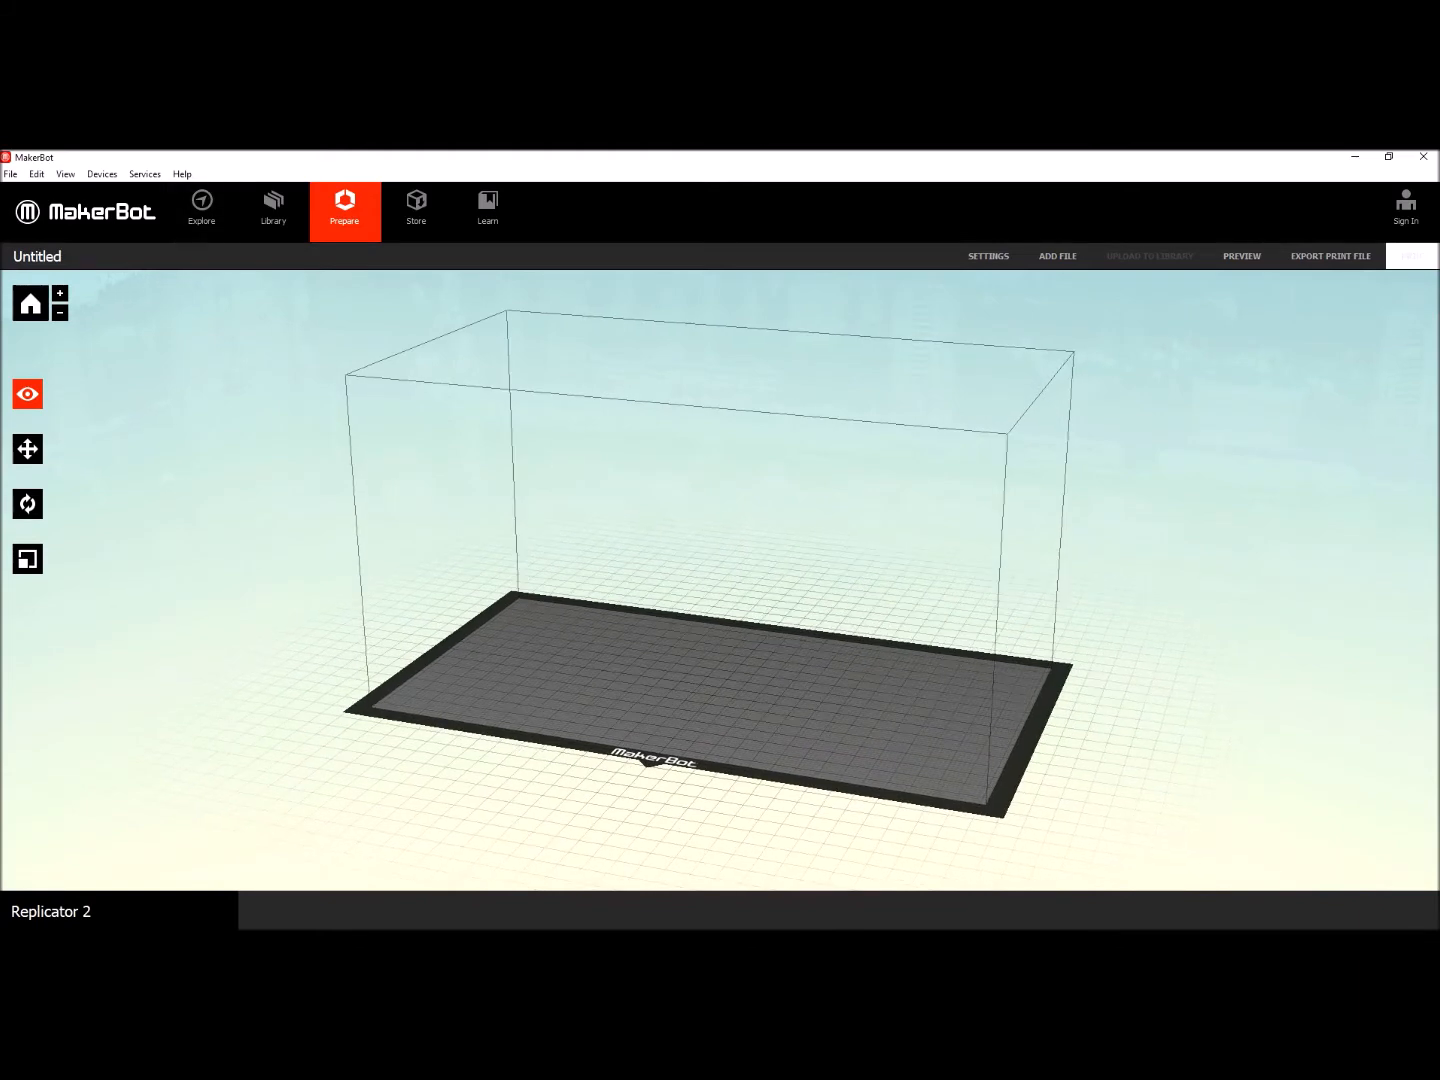
Open the galet-dupont model from the Bureau folder onto the build platform
left_click(11, 174)
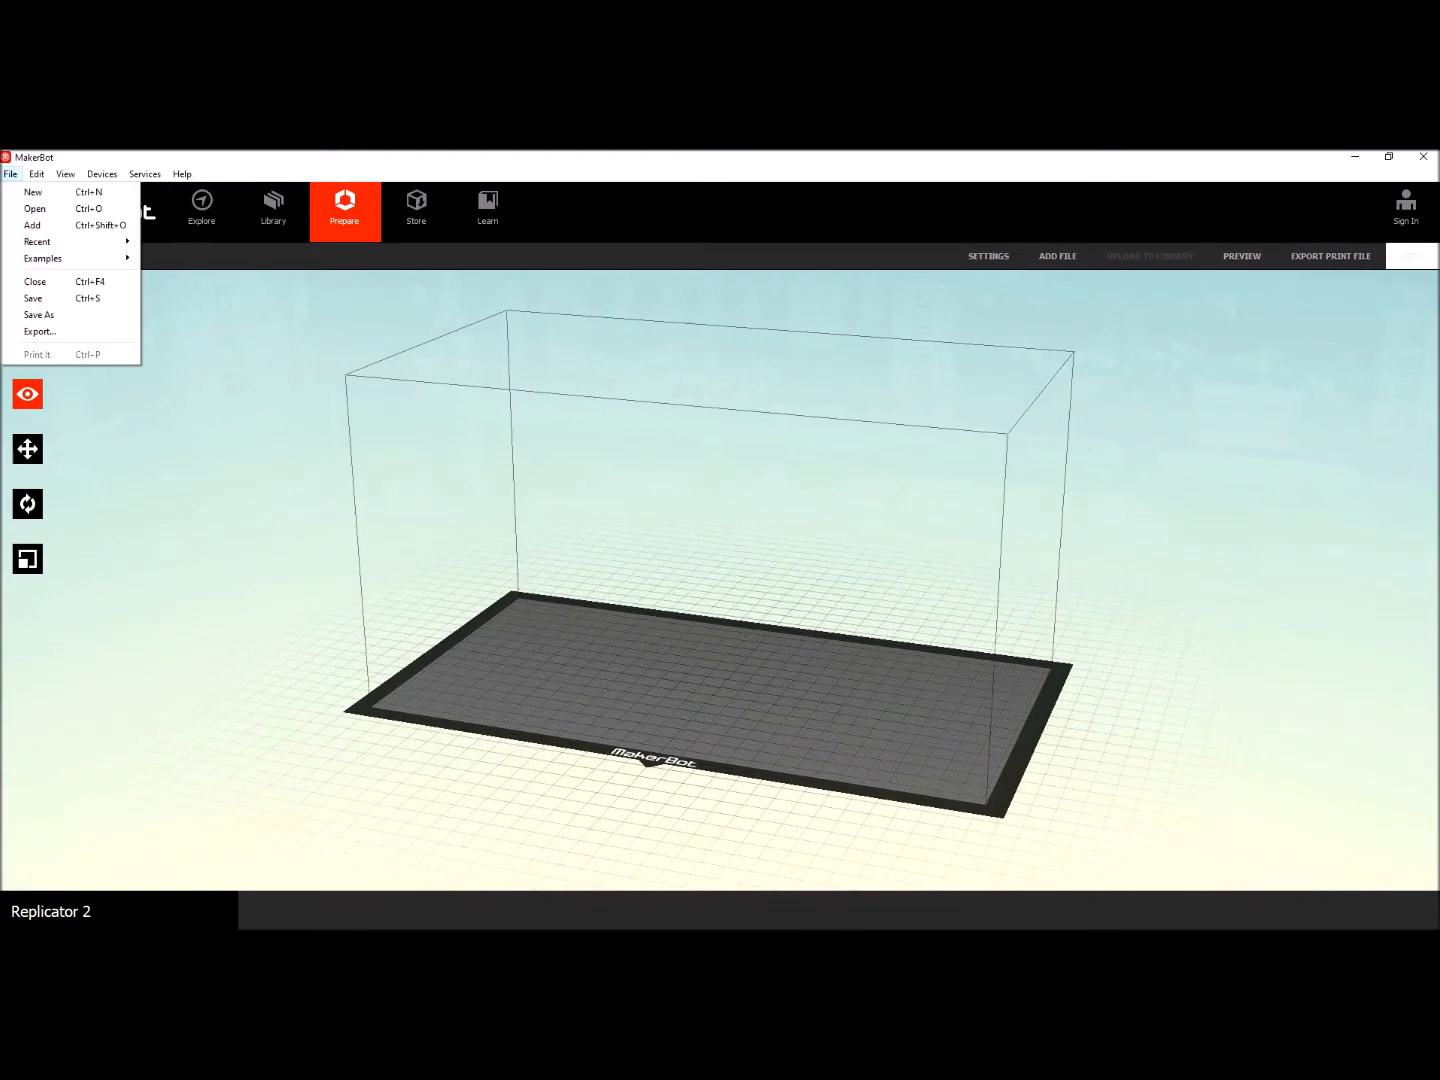
key("Down")
key("Return")
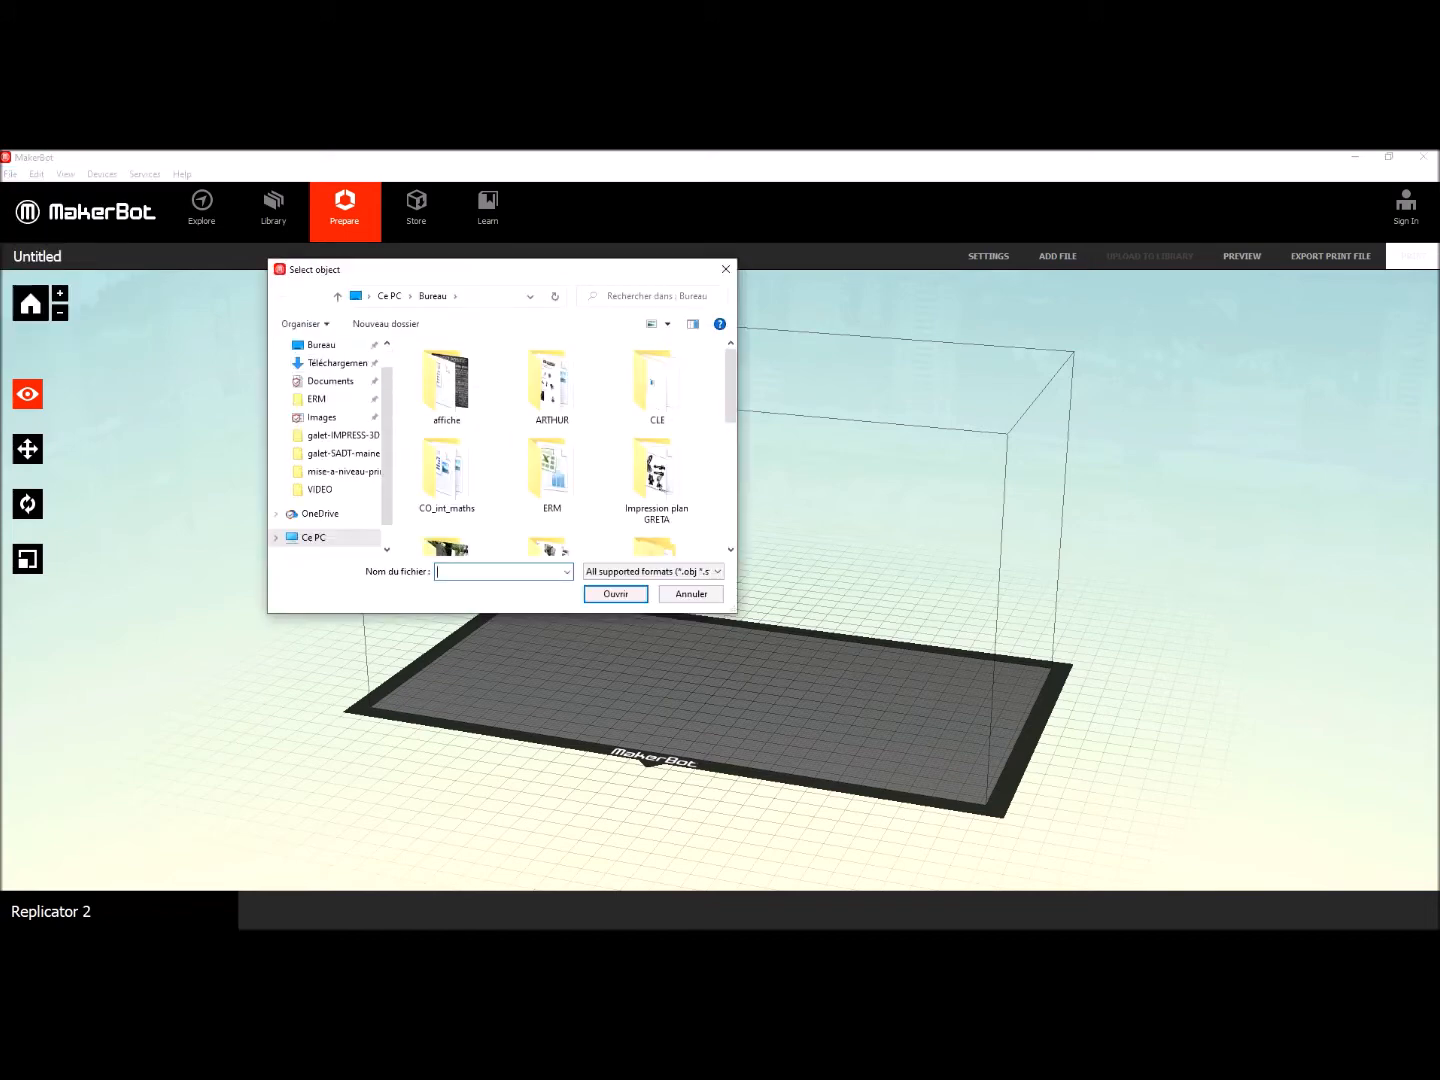
left_click(321, 345)
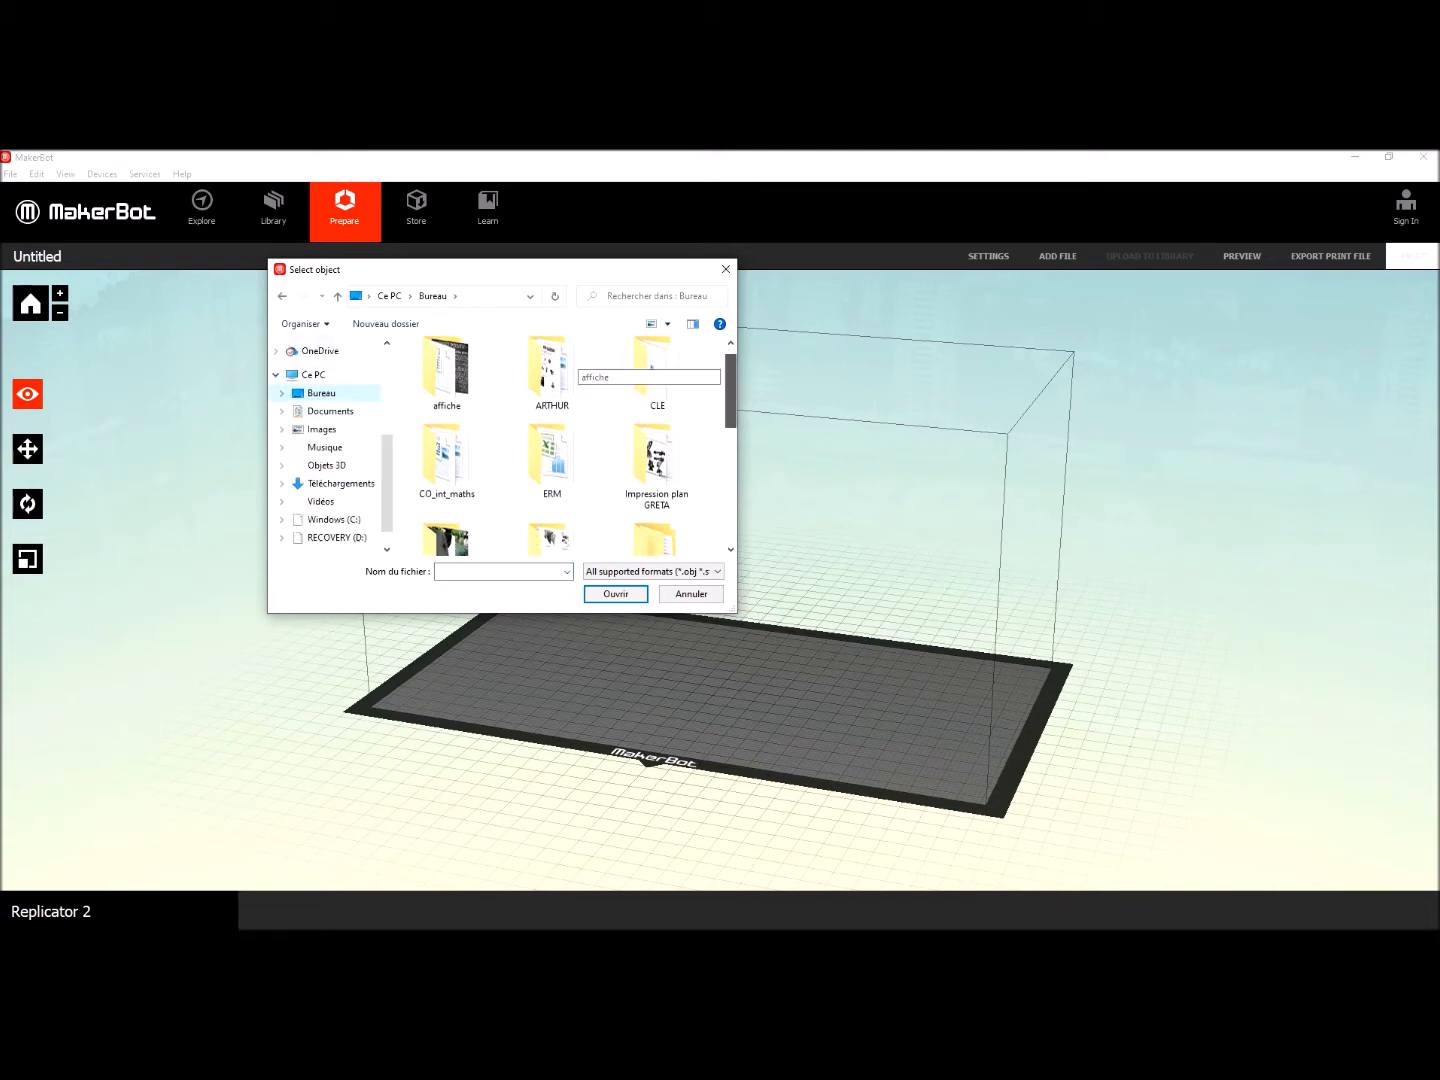
scroll(578, 446, "down", 5)
left_click_drag(731, 482, 731, 500)
left_click(553, 428)
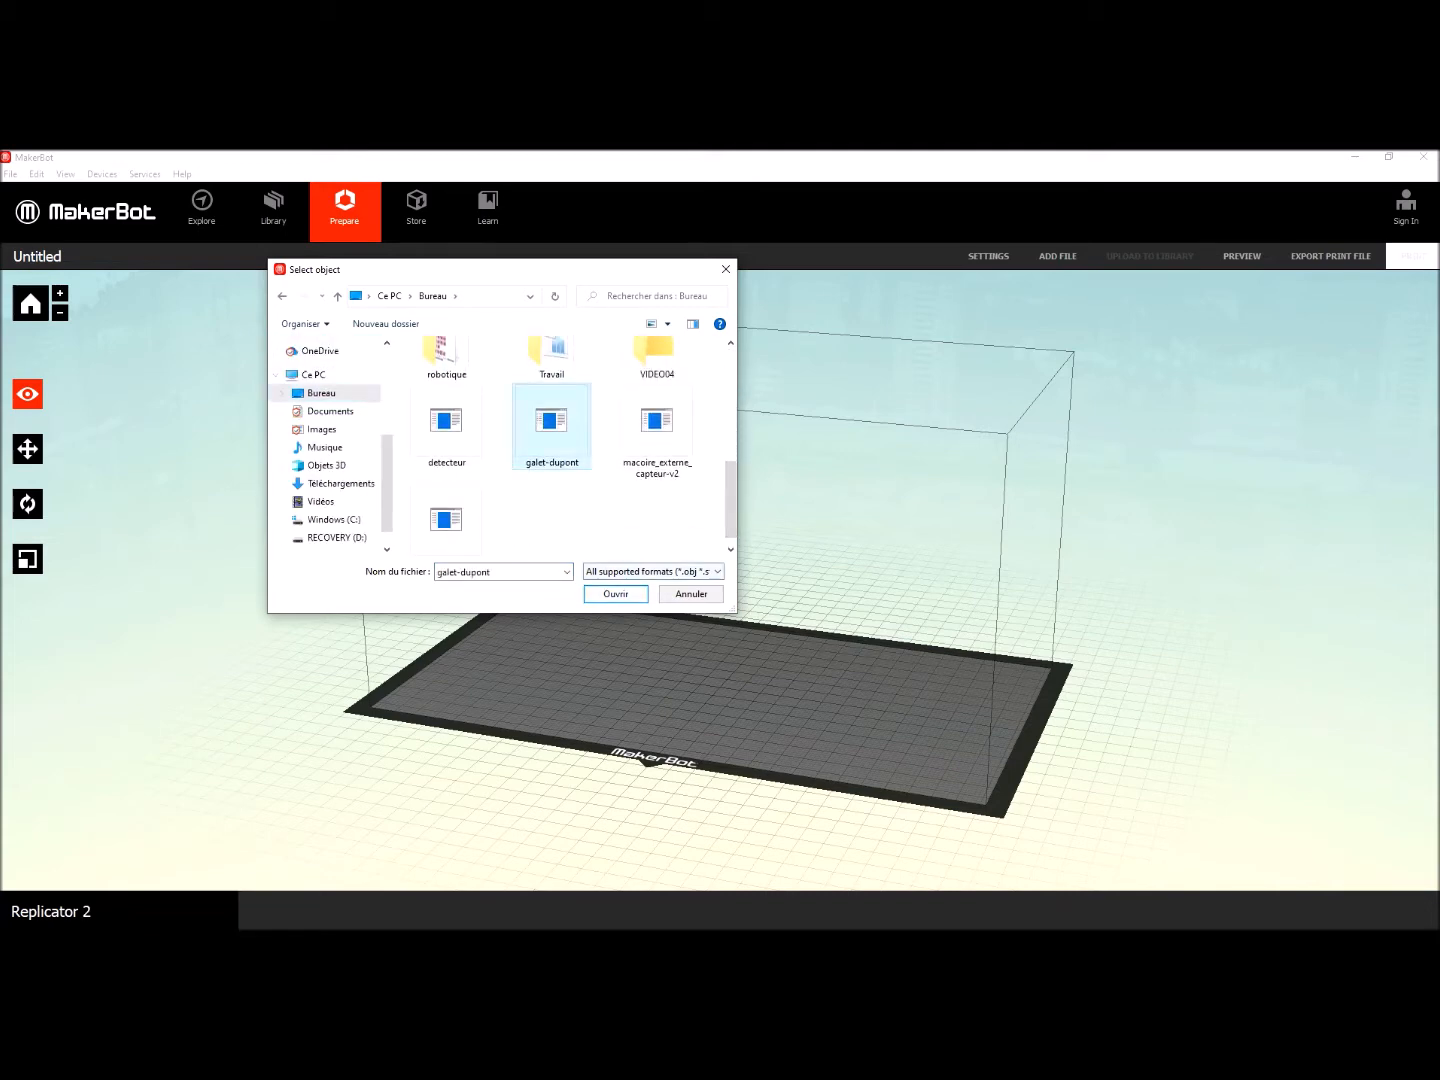
left_click(615, 594)
Examine the imported roller from several angles, including its bores and its orientation on the build platform
scroll(720, 580, "down", 5)
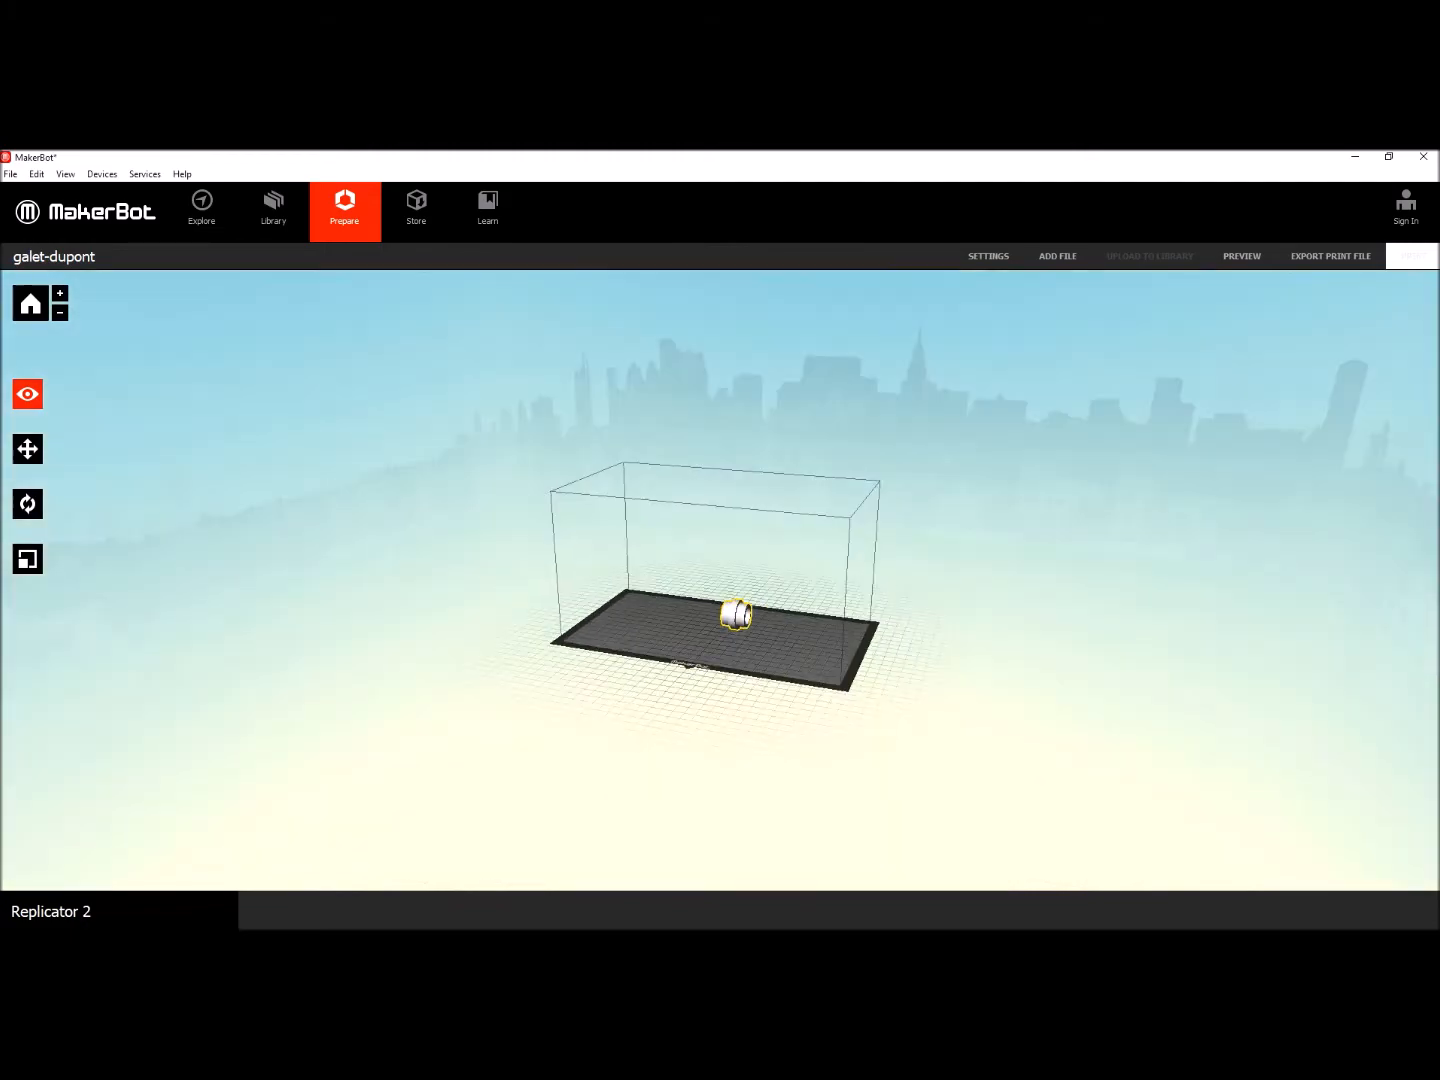
scroll(720, 580, "up", 9)
middle_click_drag(766, 688, 715, 526)
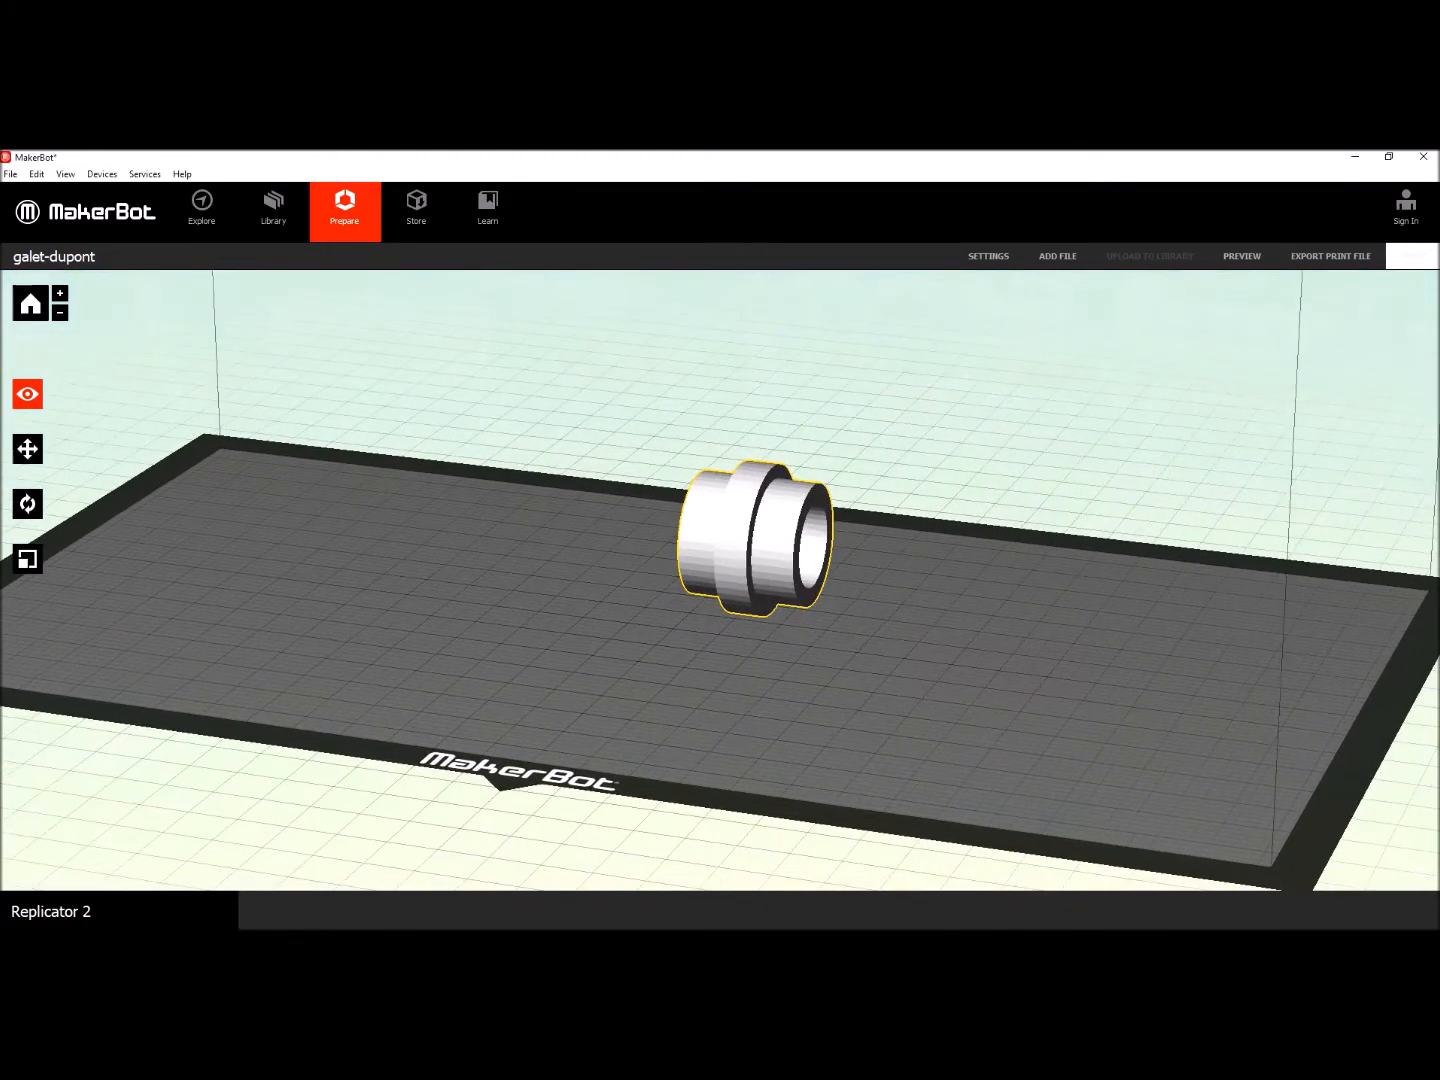
mouse_move(715, 580)
left_mouse_down()
mouse_move(735, 592)
mouse_move(862, 548)
mouse_move(950, 471)
mouse_move(520, 651)
mouse_move(500, 470)
mouse_move(724, 575)
mouse_move(715, 600)
left_mouse_up()
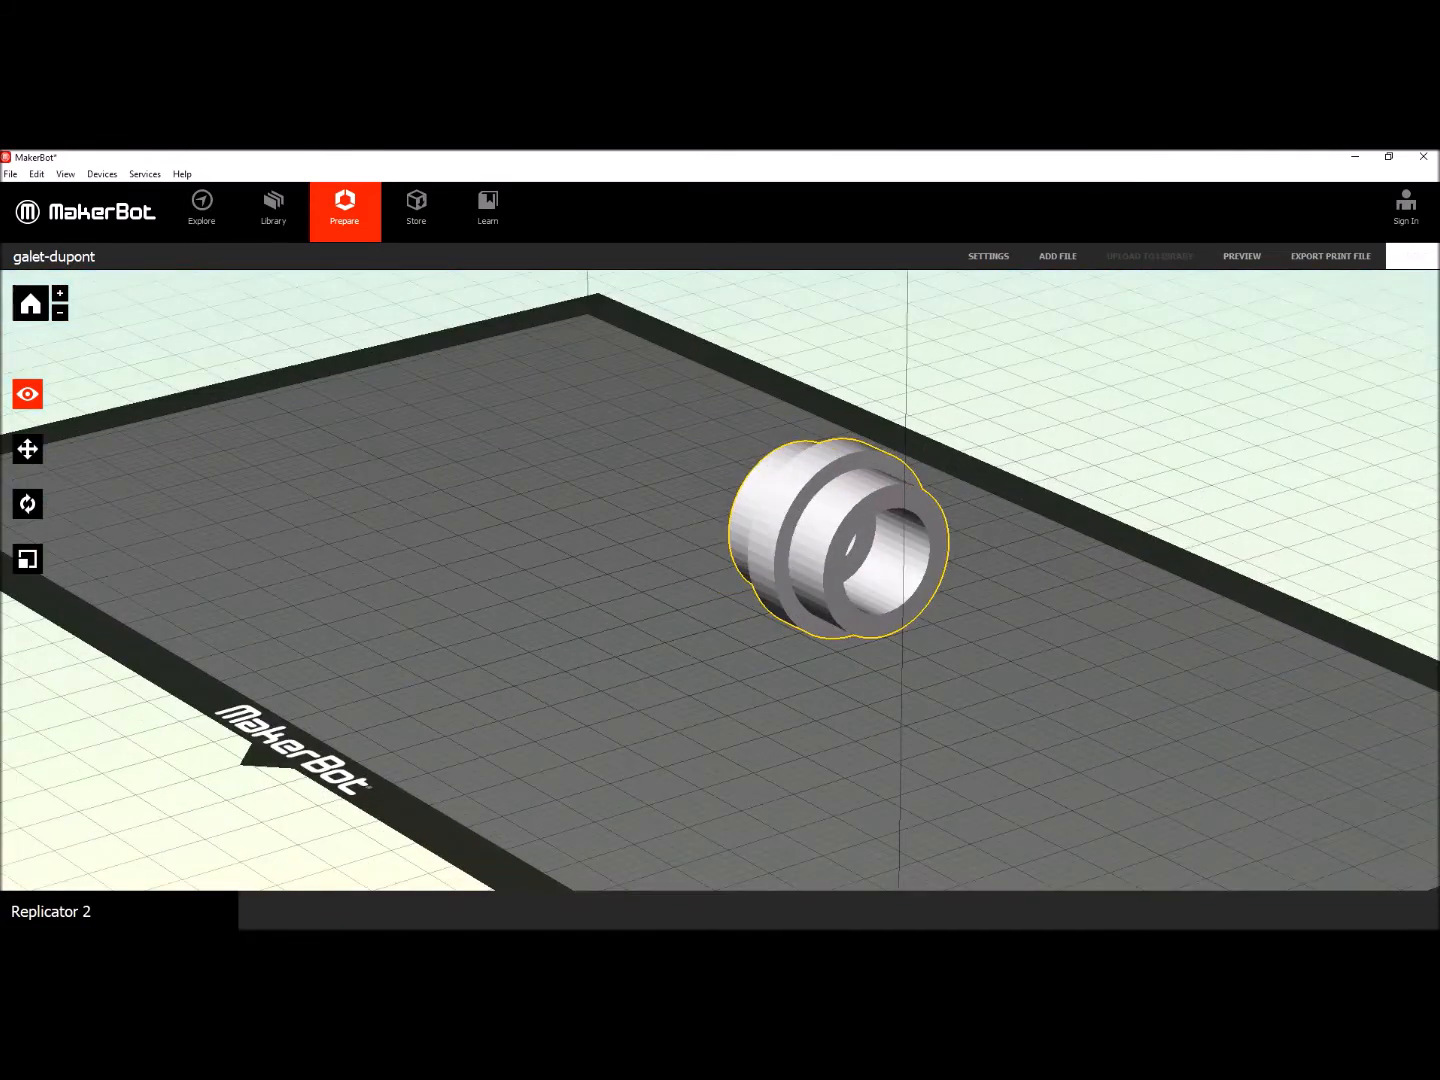
left_click_drag(720, 581, 720, 505)
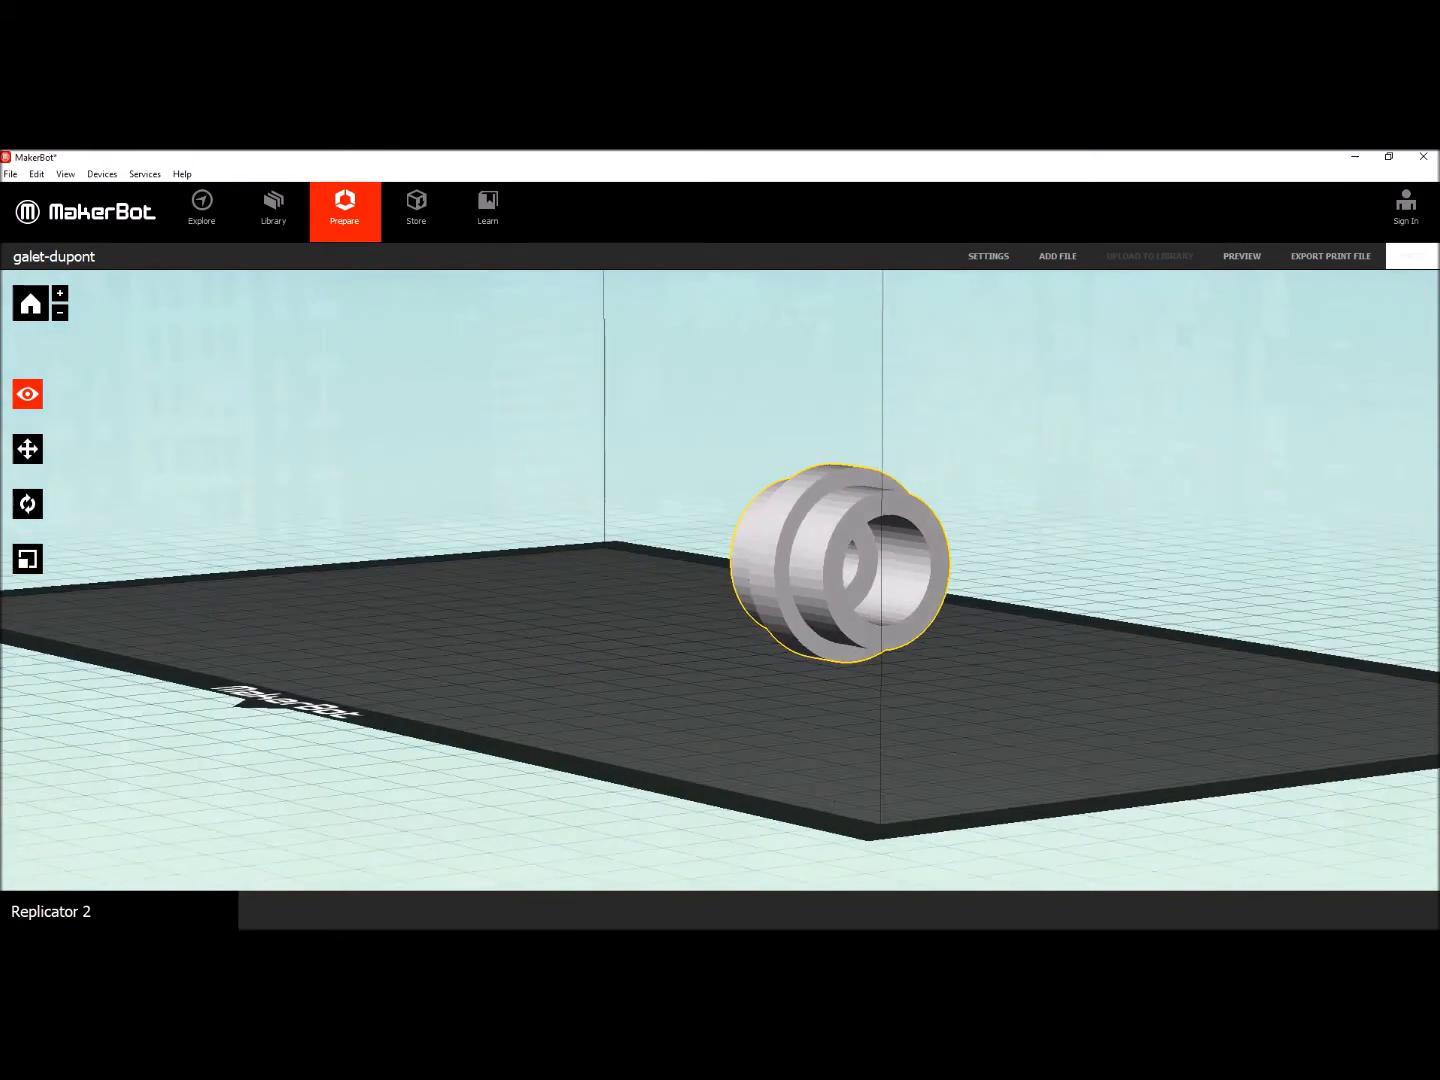
scroll(720, 580, "up", 2)
left_click_drag(720, 581, 524, 543)
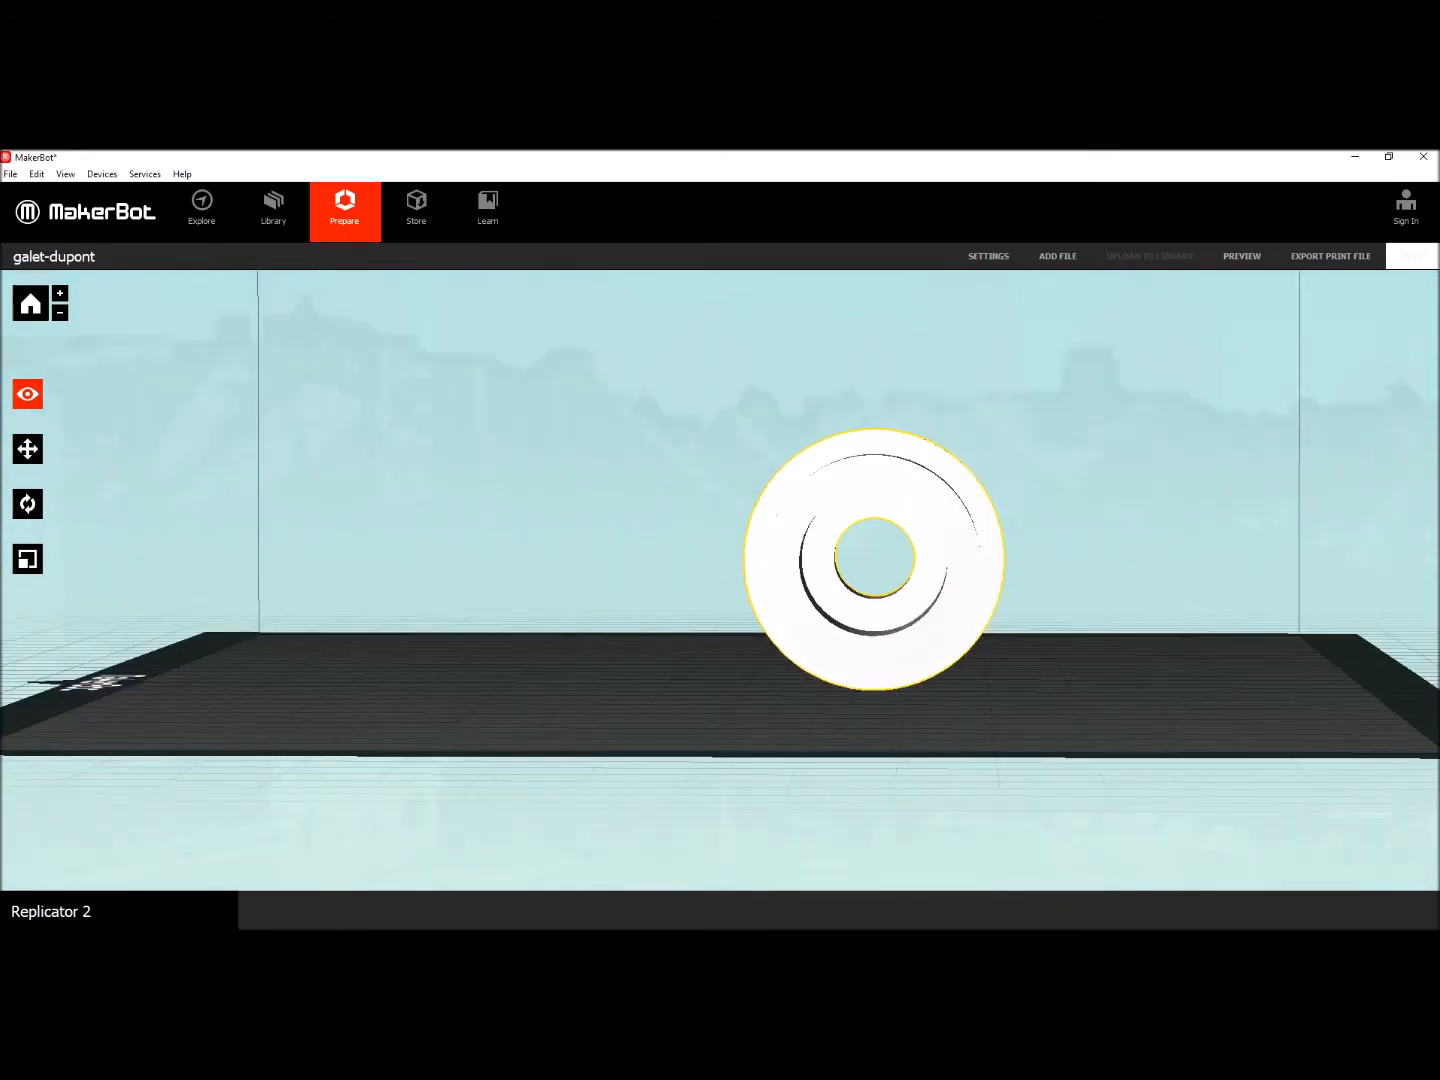
left_click_drag(524, 543, 655, 588)
scroll(655, 588, "up", 3)
scroll(655, 588, "down", 6)
scroll(655, 588, "down", 2)
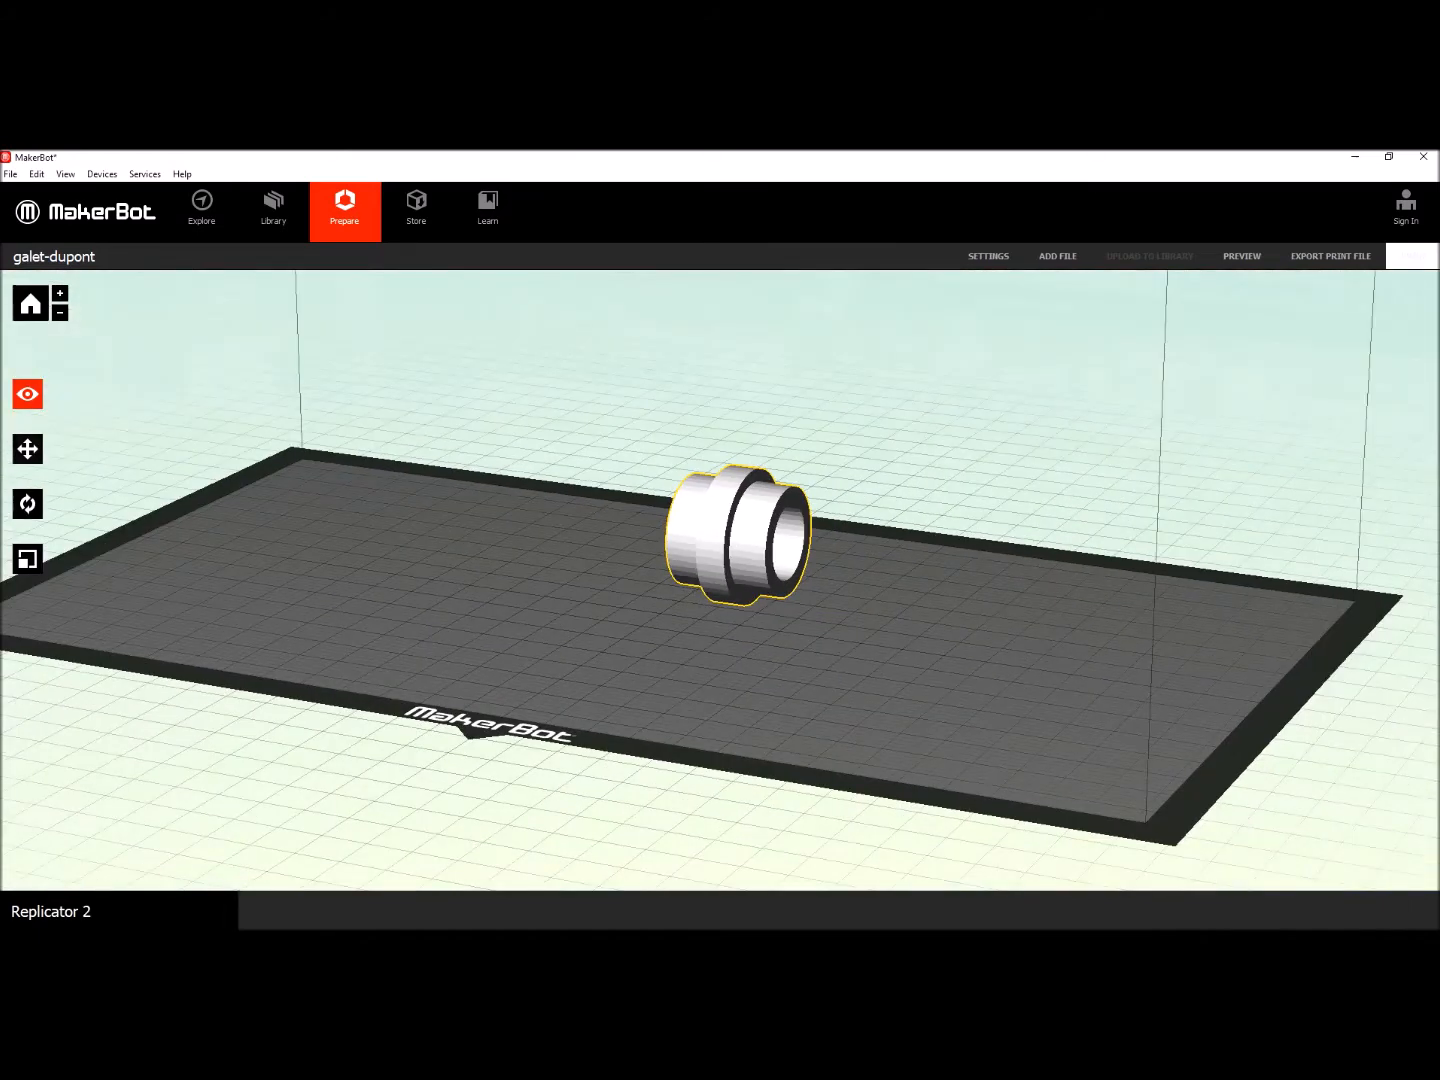
Rotate the roller about the Y axis in +90° increments until it stands upright with its larger bore facing up
left_click(28, 504)
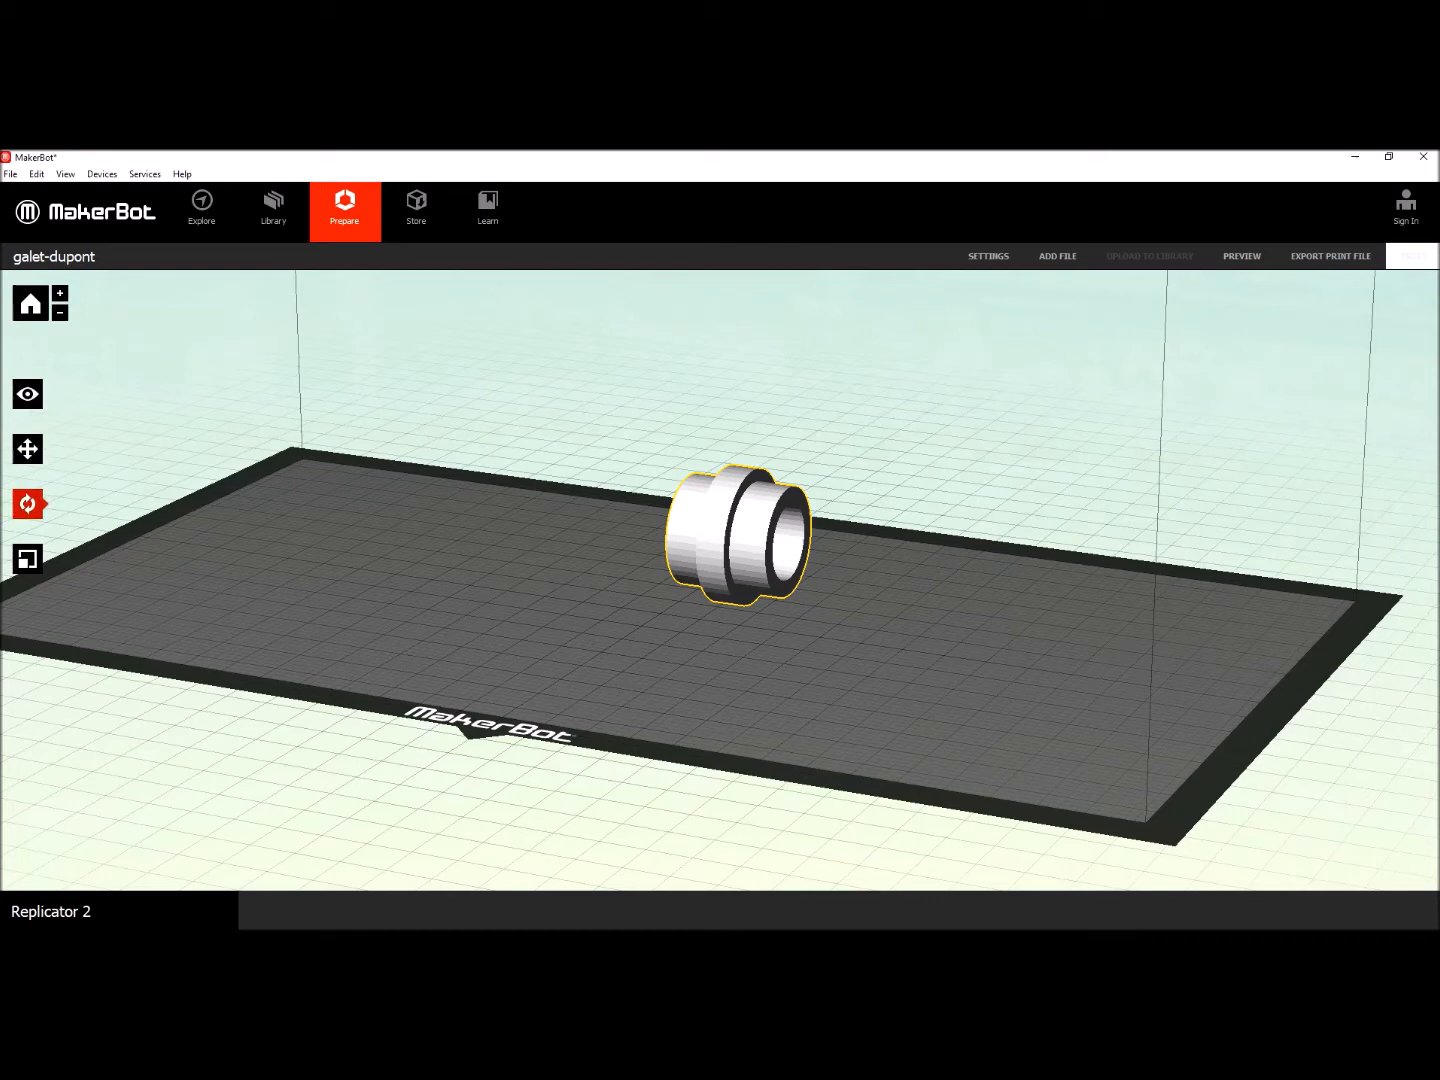
left_click(31, 504)
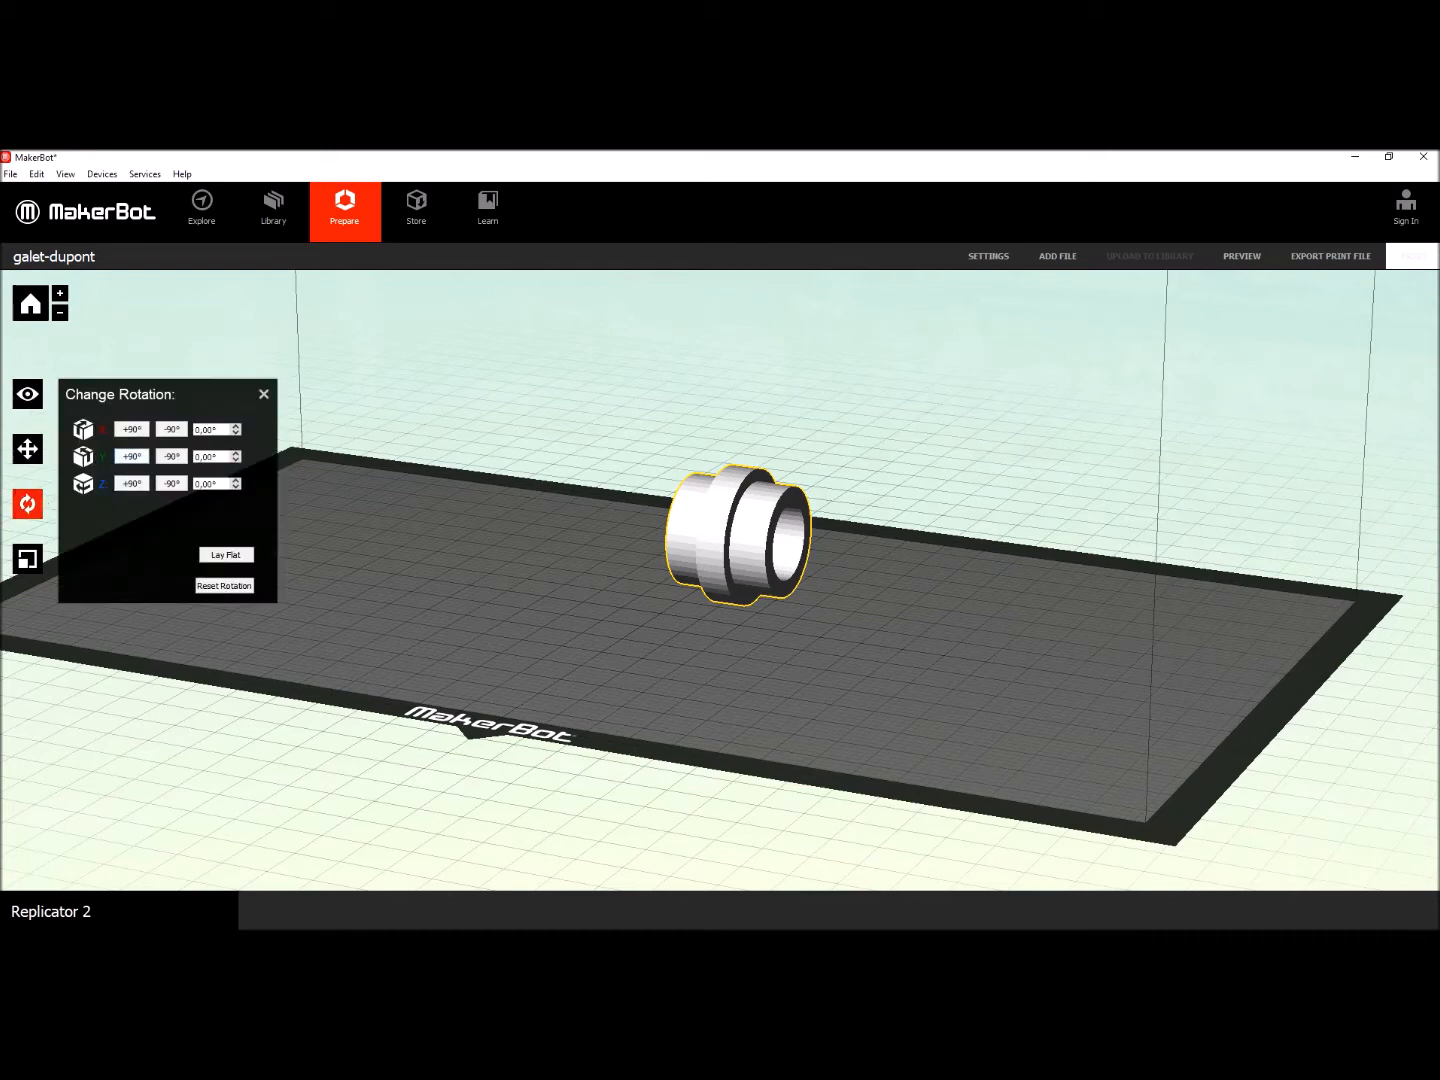
left_click(130, 455)
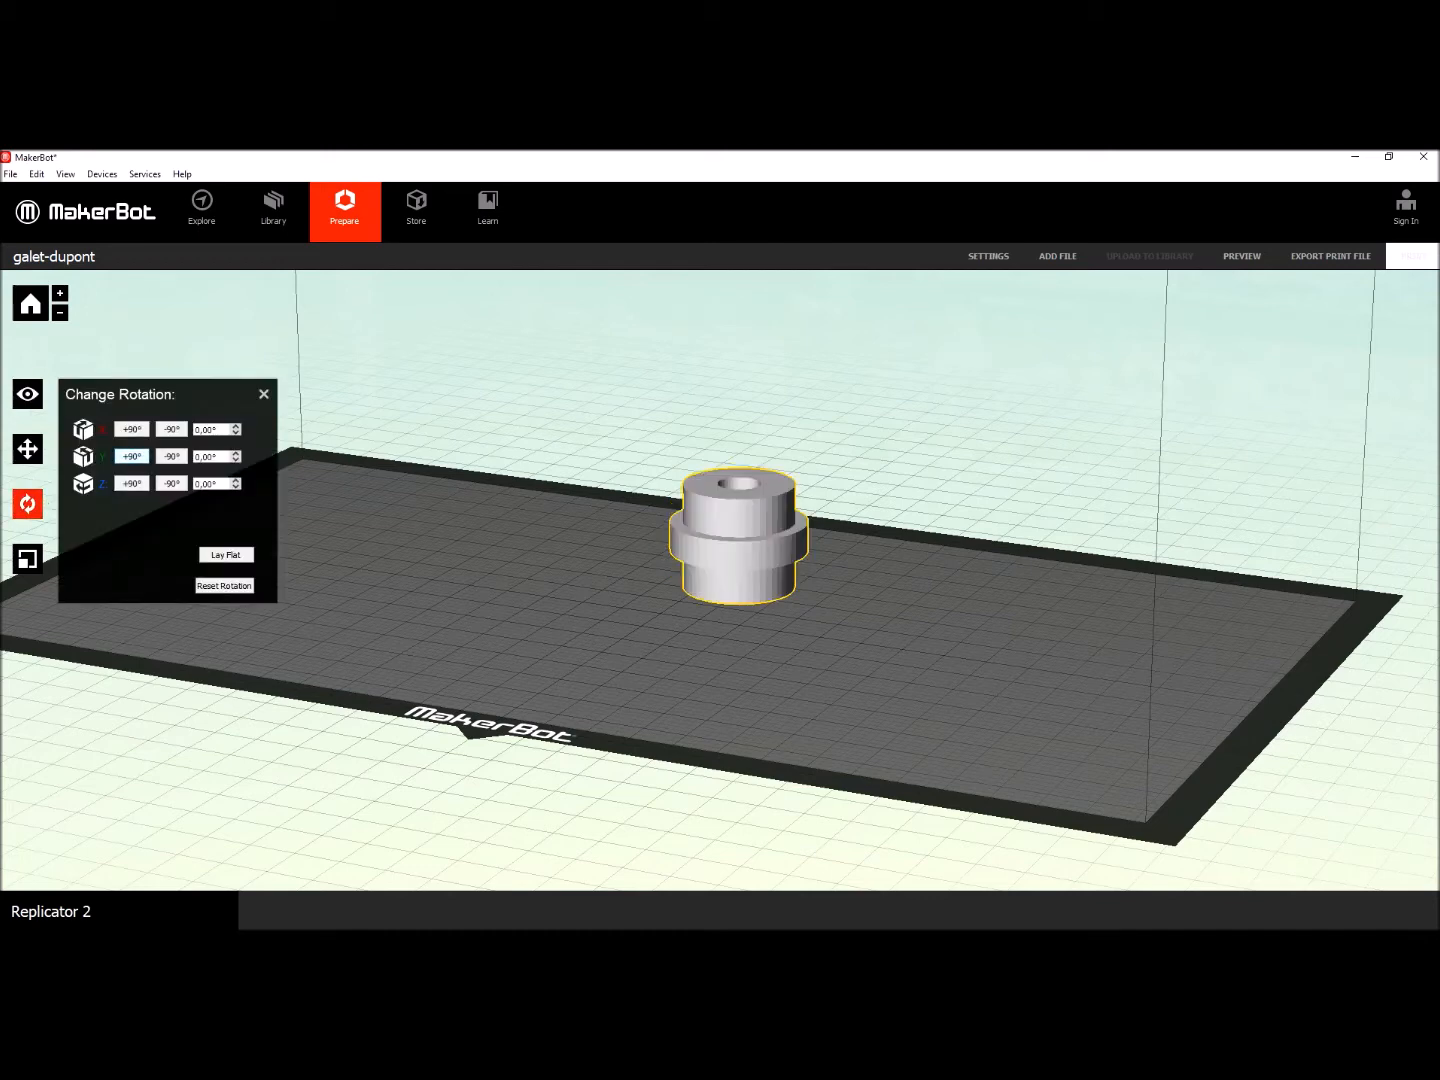
left_click(130, 455)
left_click(131, 456)
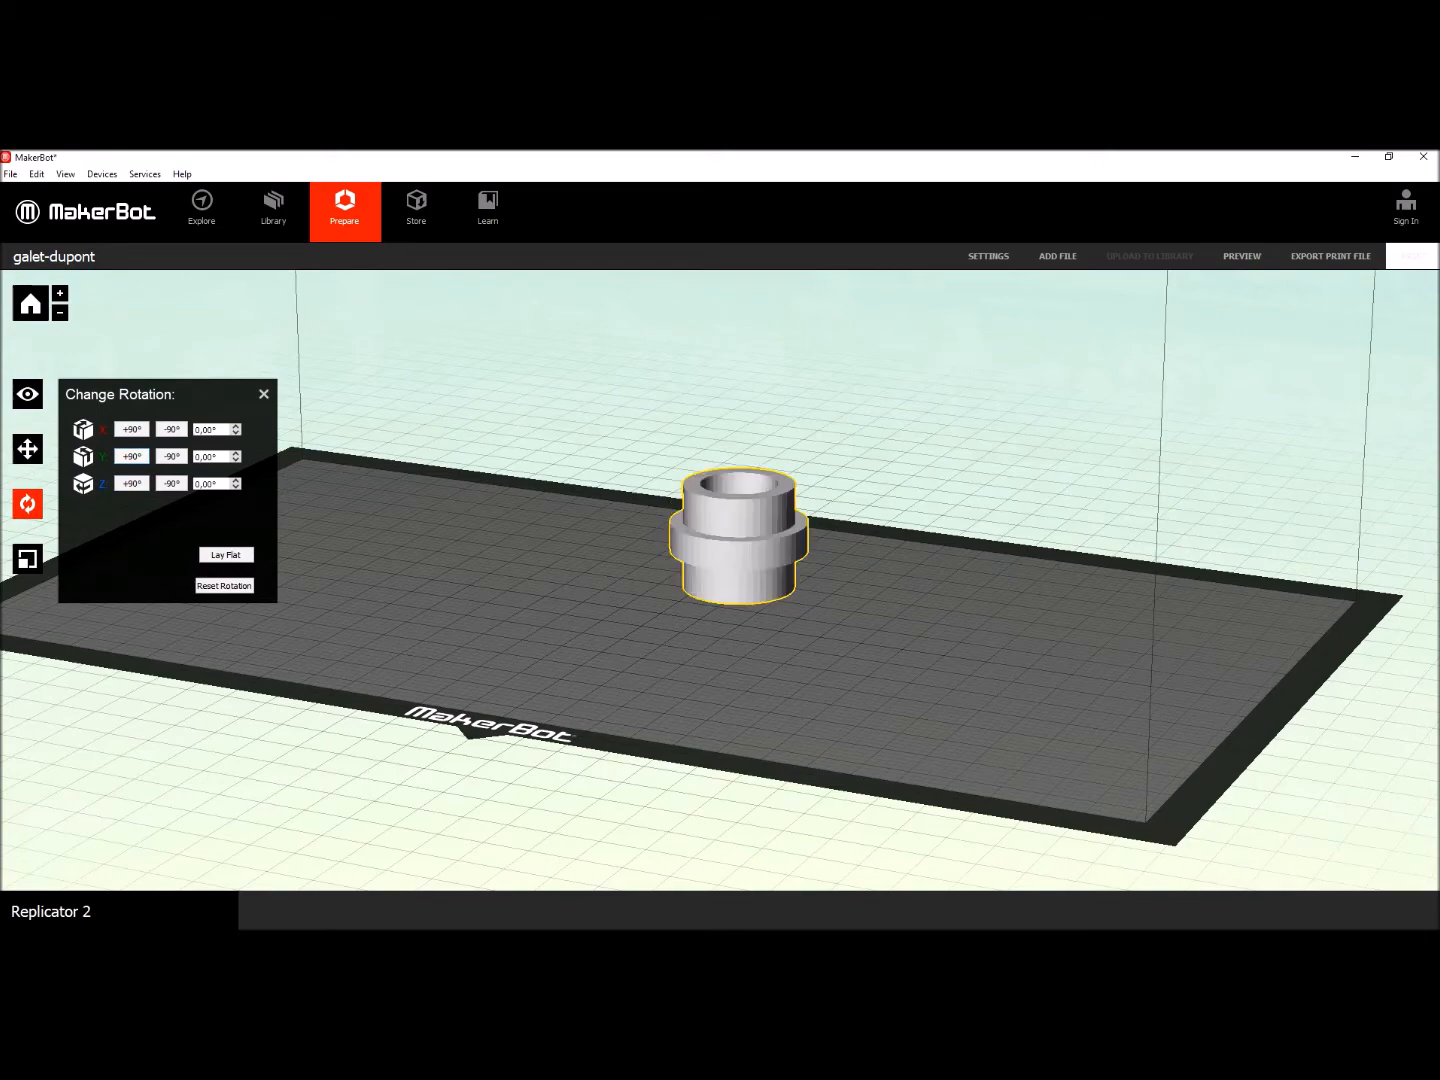
Close the rotation settings and inspect from the side how the roller's base sits relative to the build platform
right_click_drag(740, 620, 806, 592)
left_click_drag(805, 592, 870, 594)
middle_click_drag(824, 662, 782, 622)
left_click(785, 620)
scroll(786, 620, "up", 5)
left_click_drag(782, 622, 810, 622)
left_click(810, 622)
scroll(810, 622, "down", 5)
scroll(811, 623, "up", 5)
left_click(236, 460)
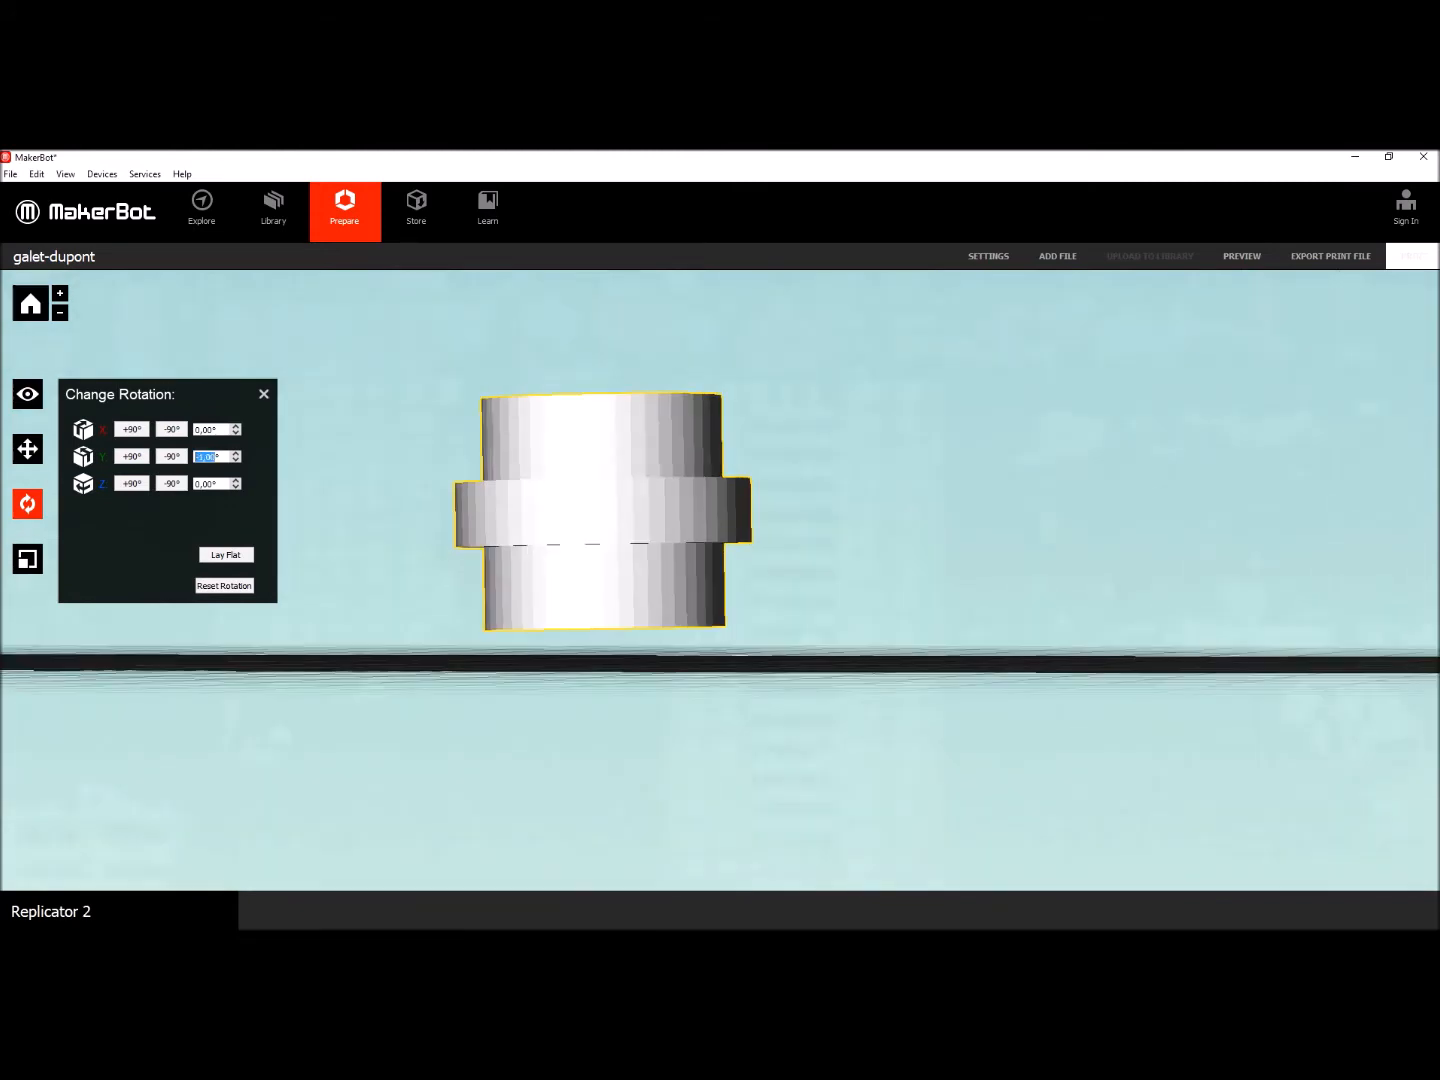
left_click(265, 394)
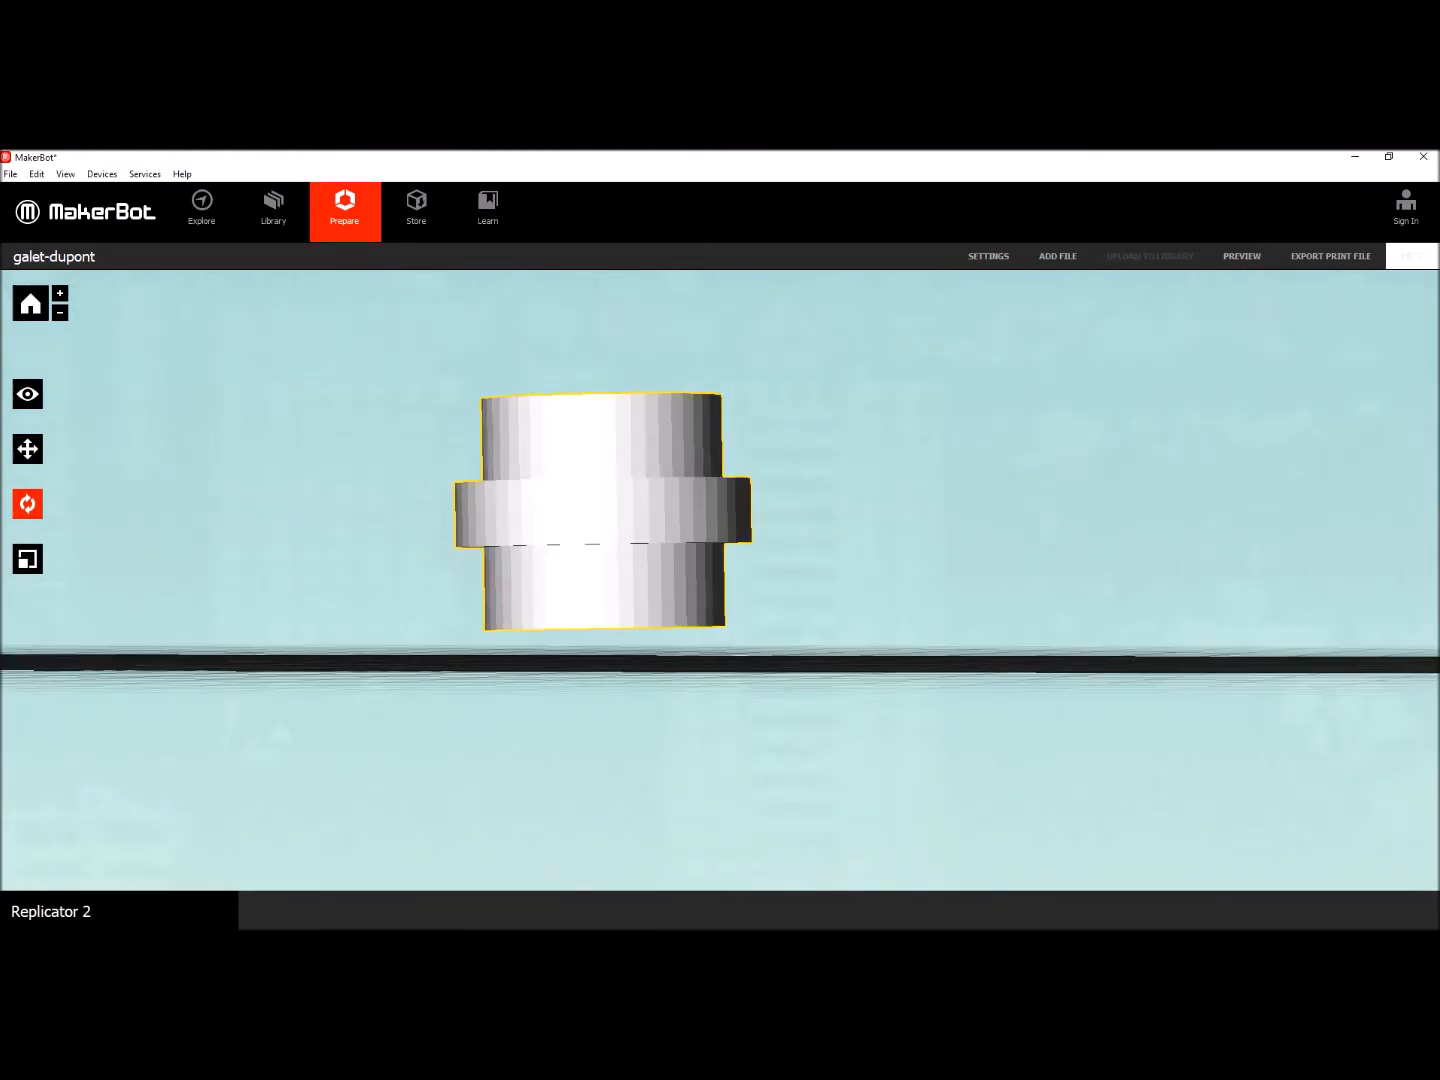
scroll(720, 589, "up", 5)
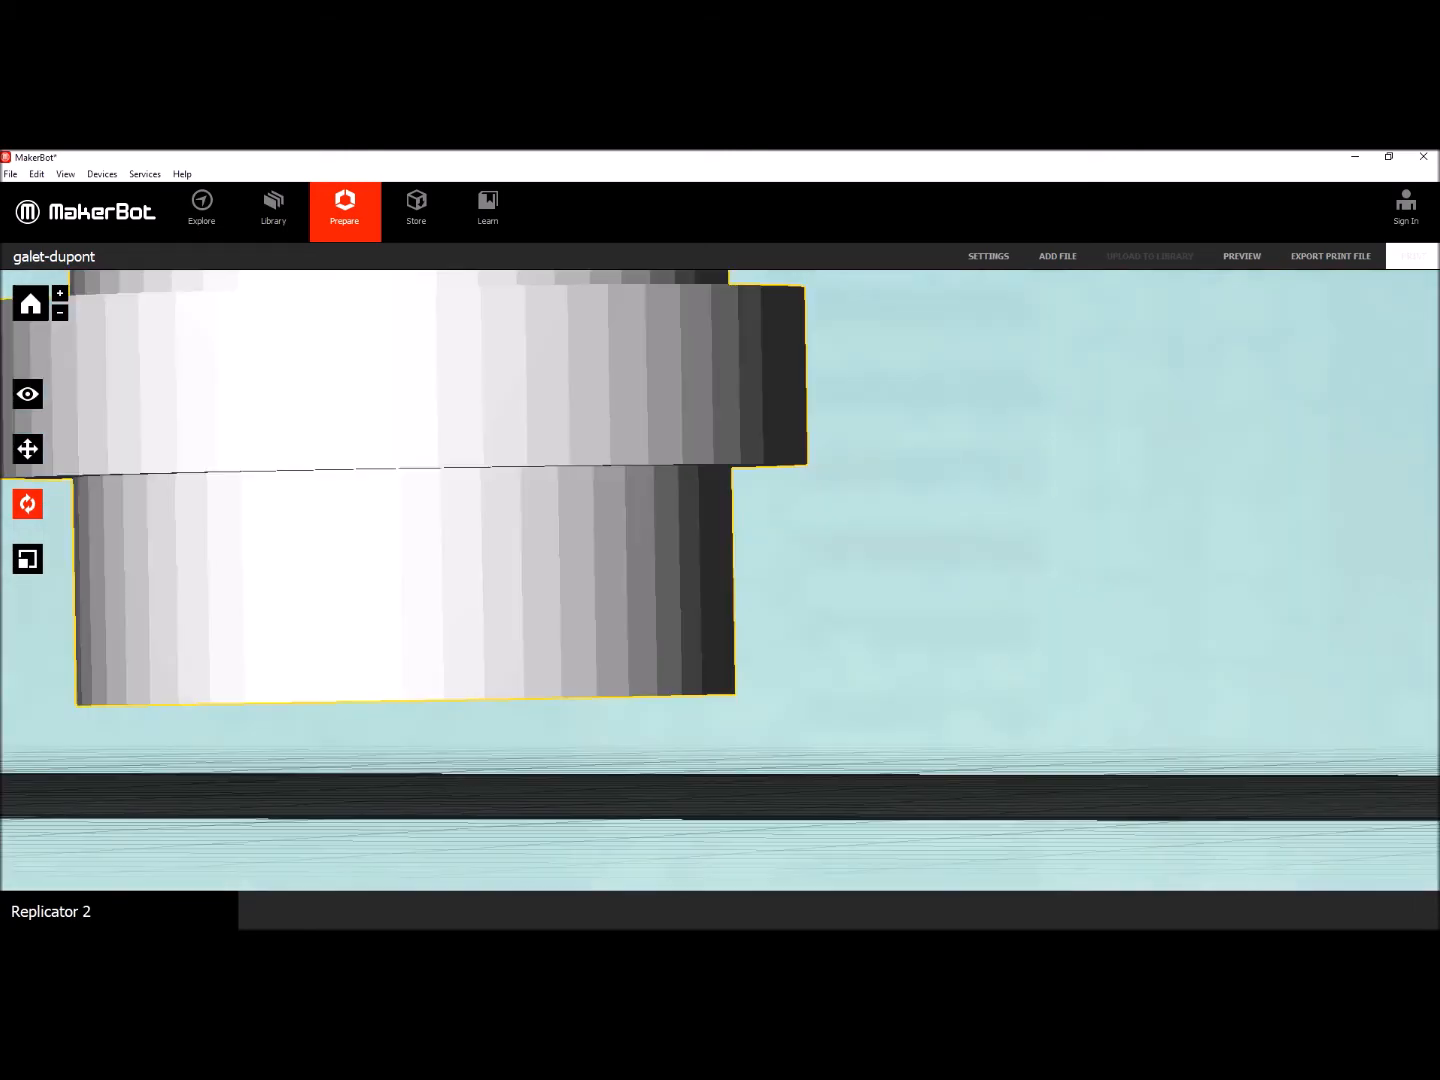
scroll(720, 590, "down", 5)
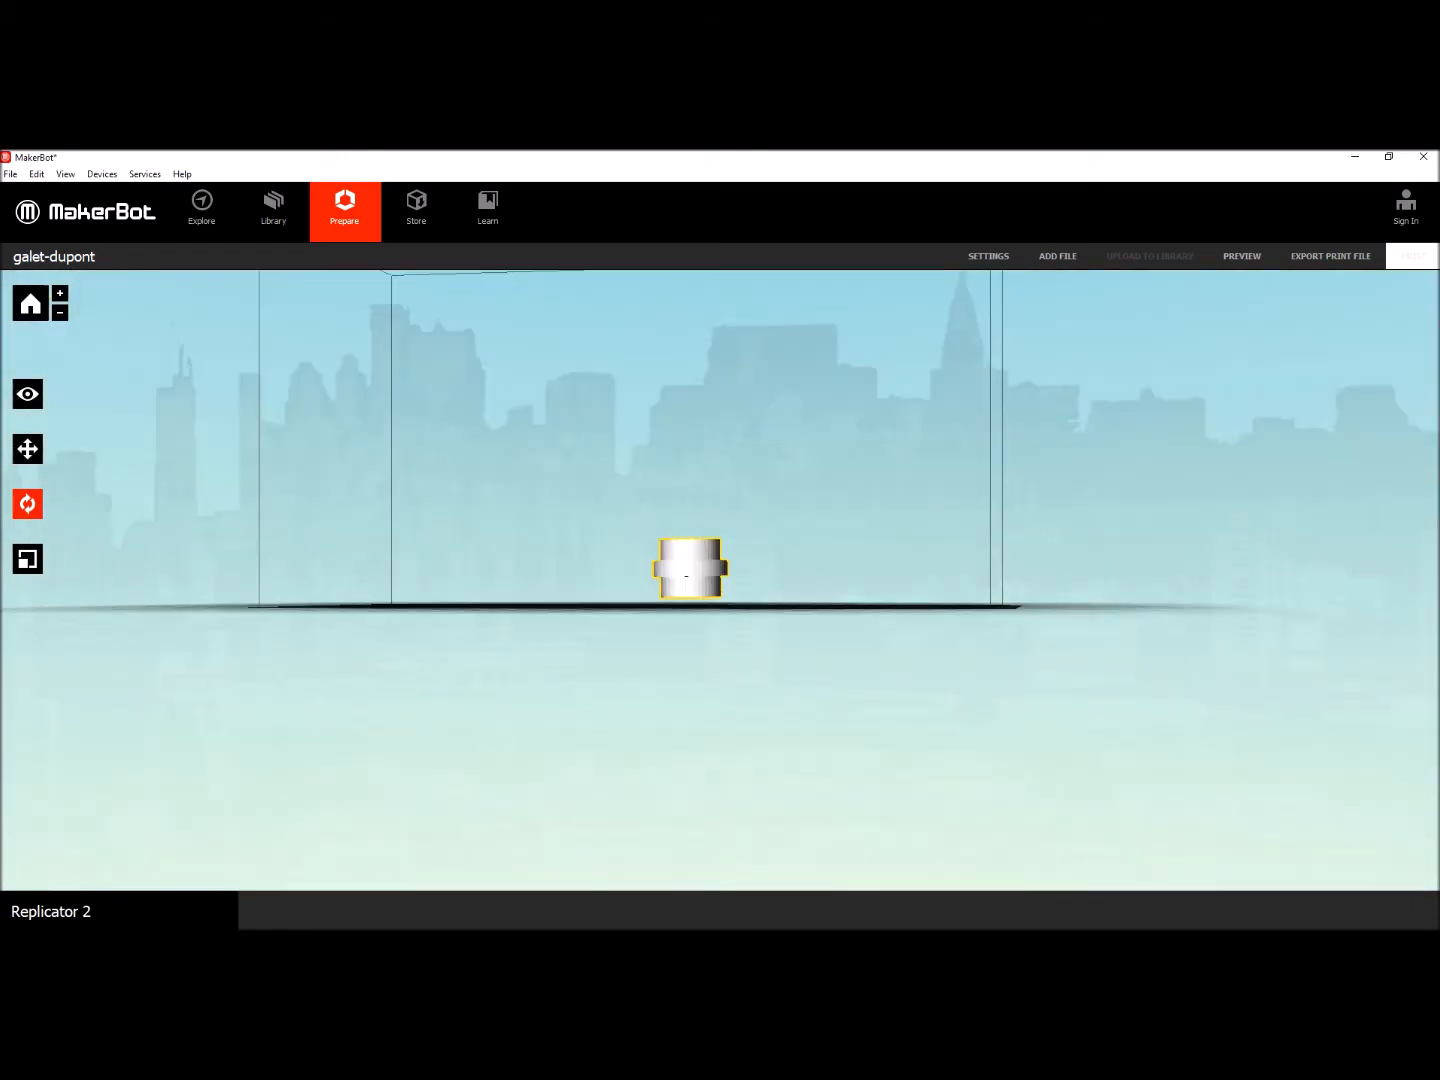
Place the roller on the platform and center it at X 0 mm and Y 0 mm
right_click_drag(690, 608, 626, 725)
scroll(720, 581, "down", 2)
scroll(720, 581, "up", 4)
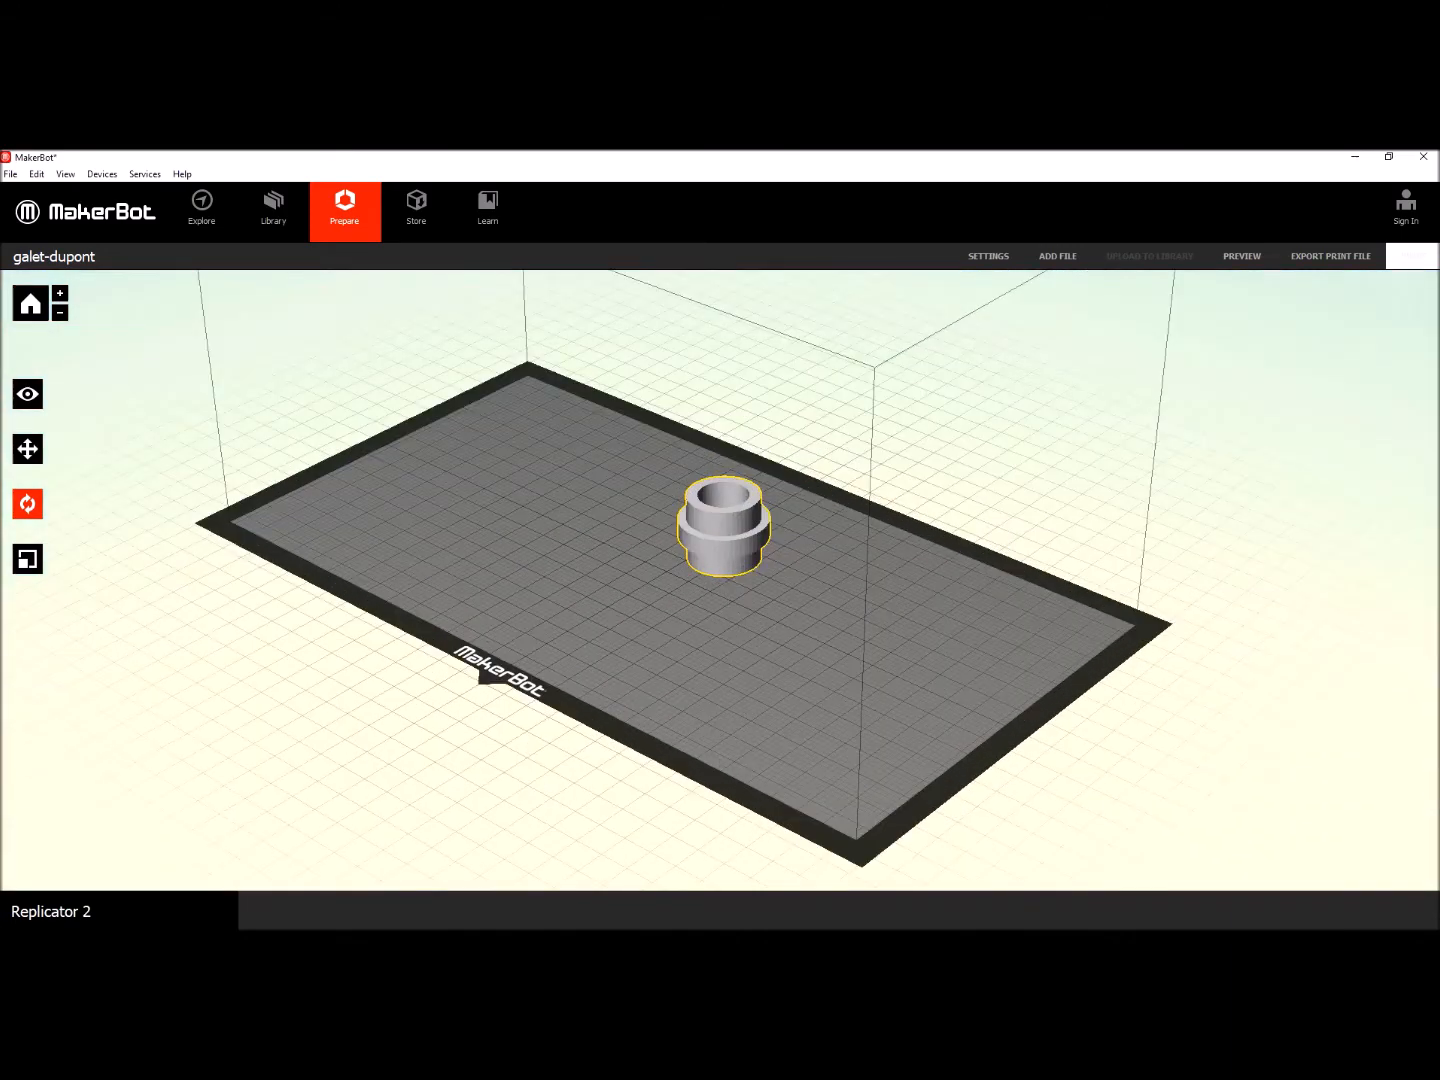
scroll(720, 581, "down", 3)
scroll(720, 581, "up", 5)
mouse_move(700, 640)
right_mouse_down()
mouse_move(702, 571)
mouse_move(745, 536)
mouse_move(716, 626)
mouse_move(682, 651)
right_mouse_up()
key("m")
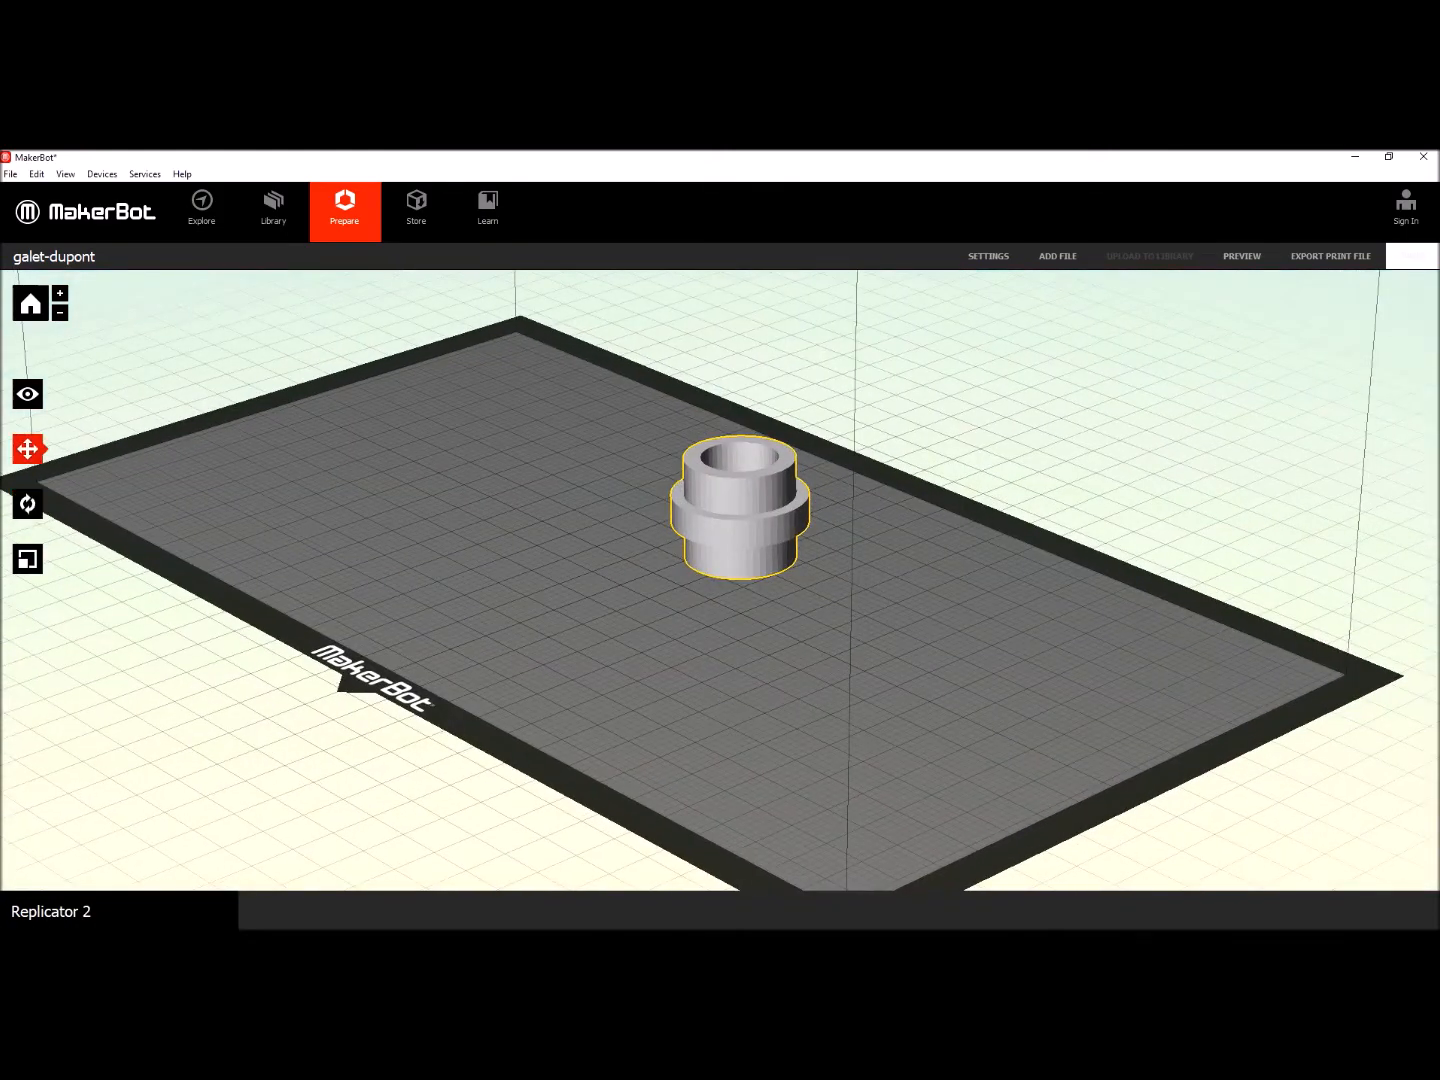
left_click(28, 449)
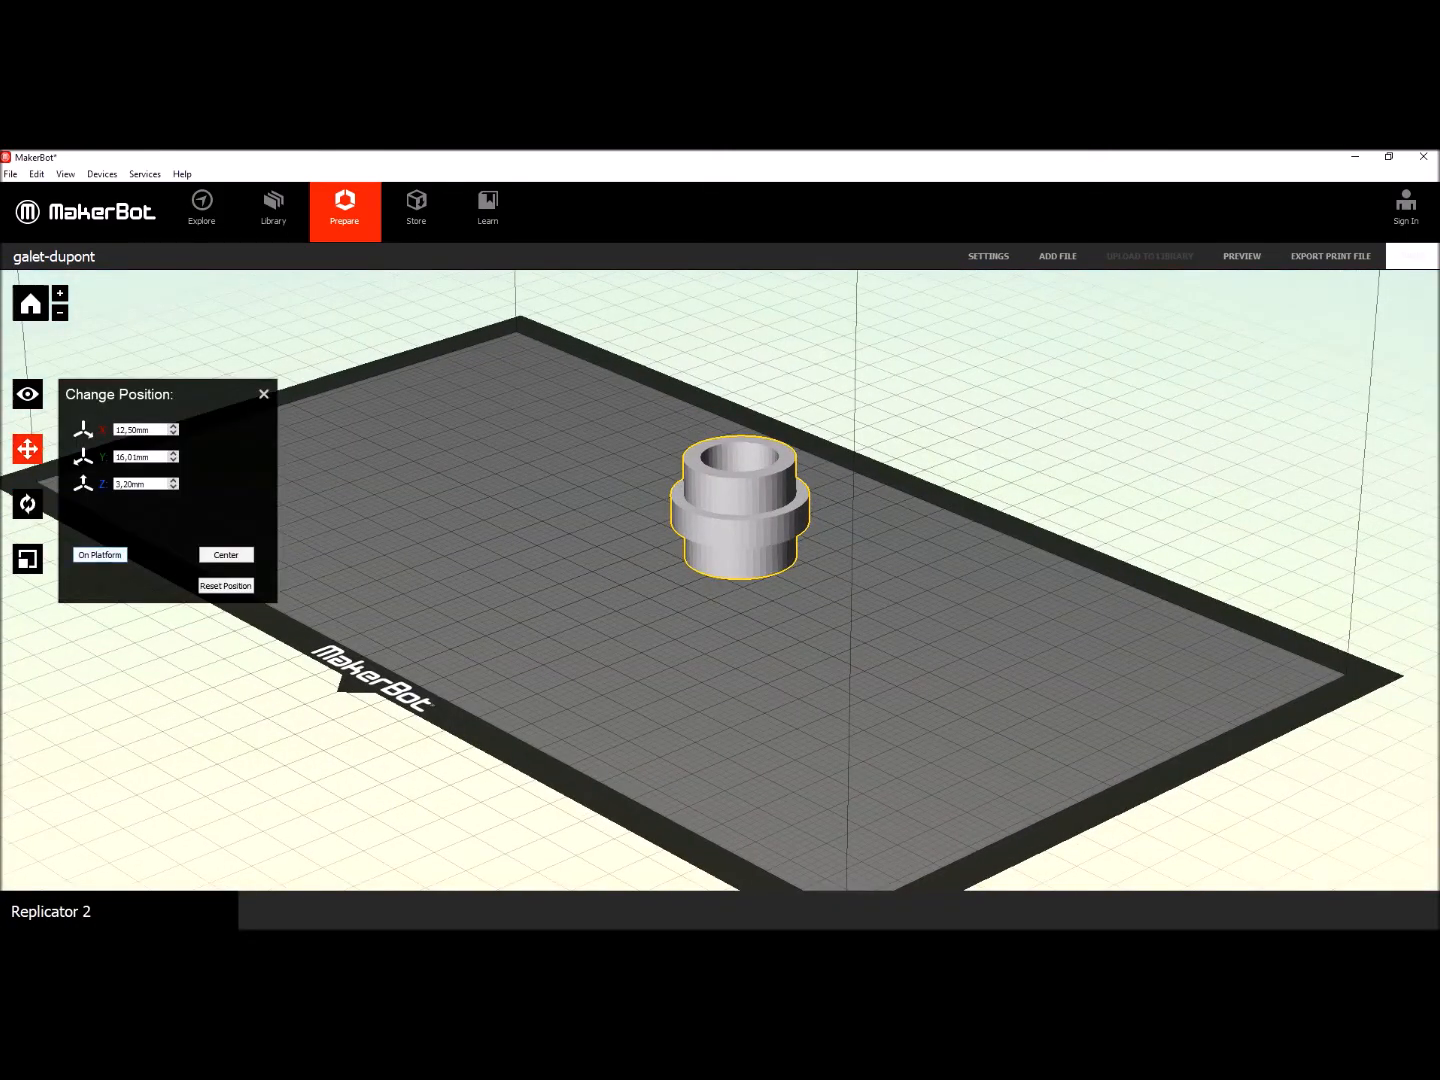
left_click(101, 555)
left_click(226, 554)
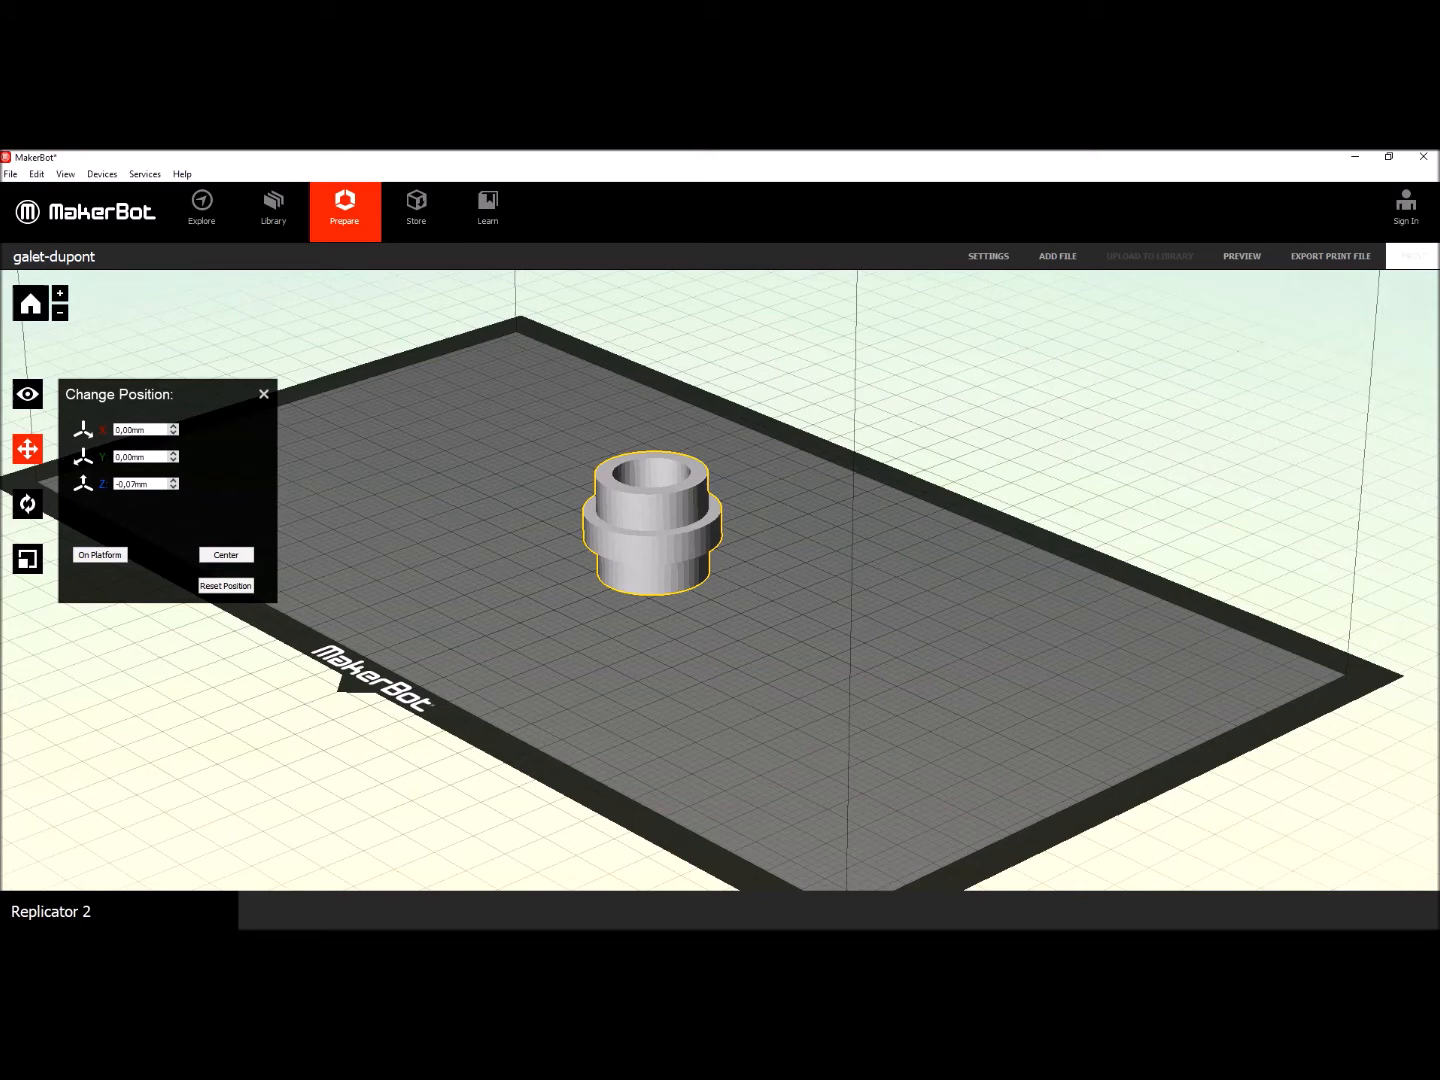
left_click(265, 394)
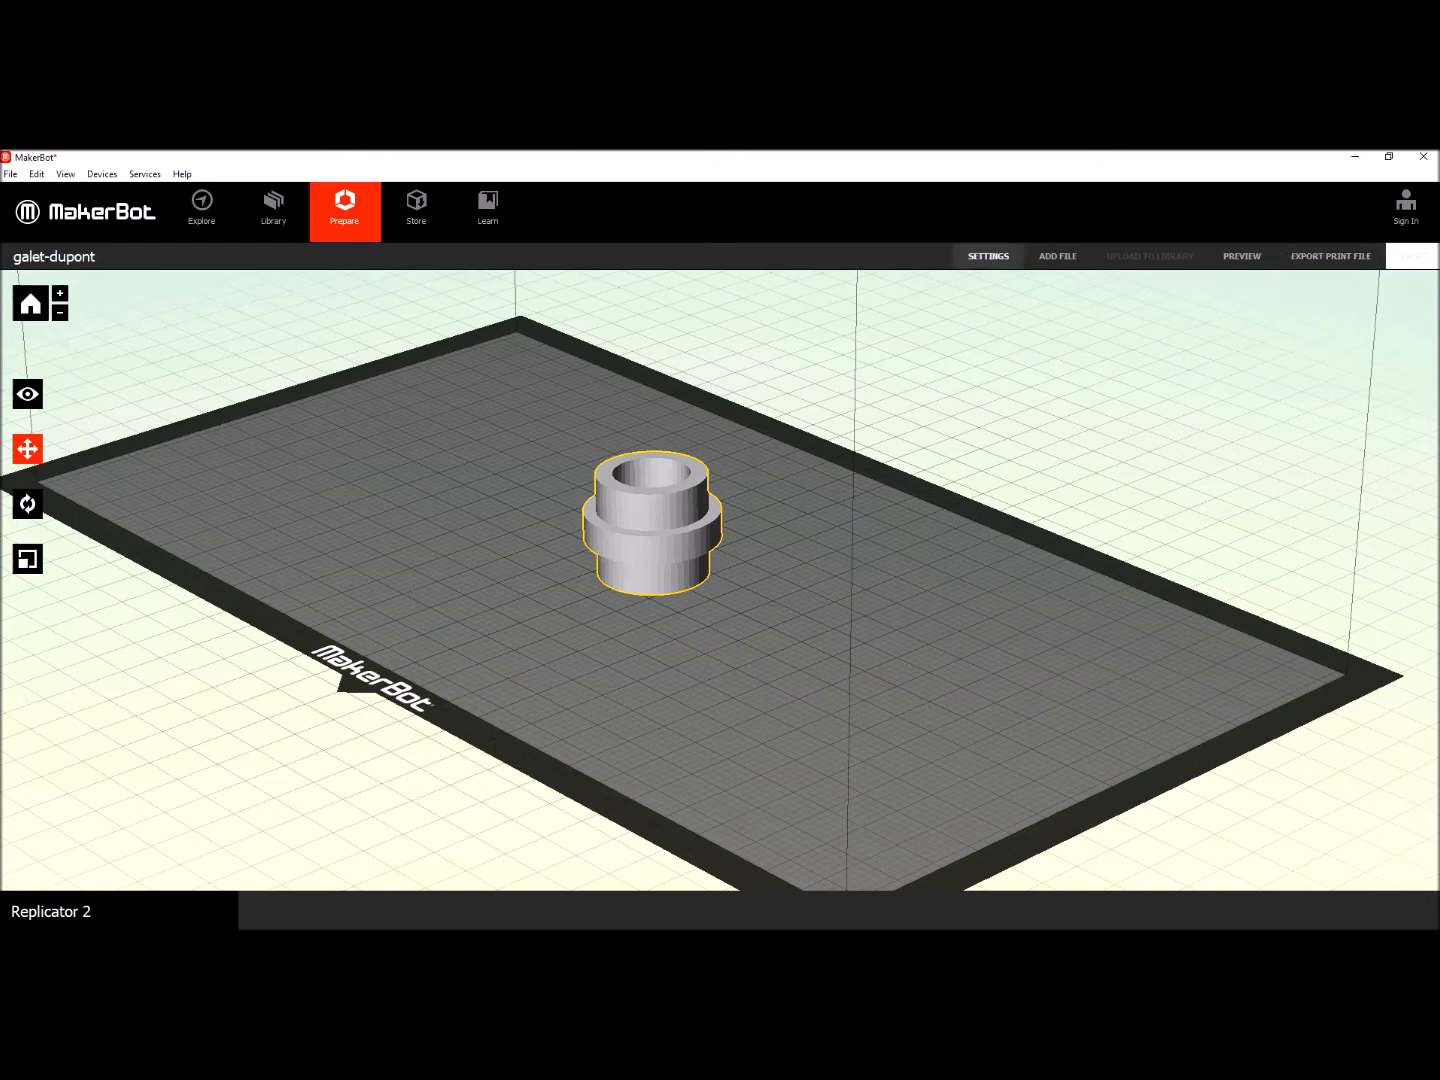
Set the print infill to 40% and the material to MakerBot PLA
left_click(987, 257)
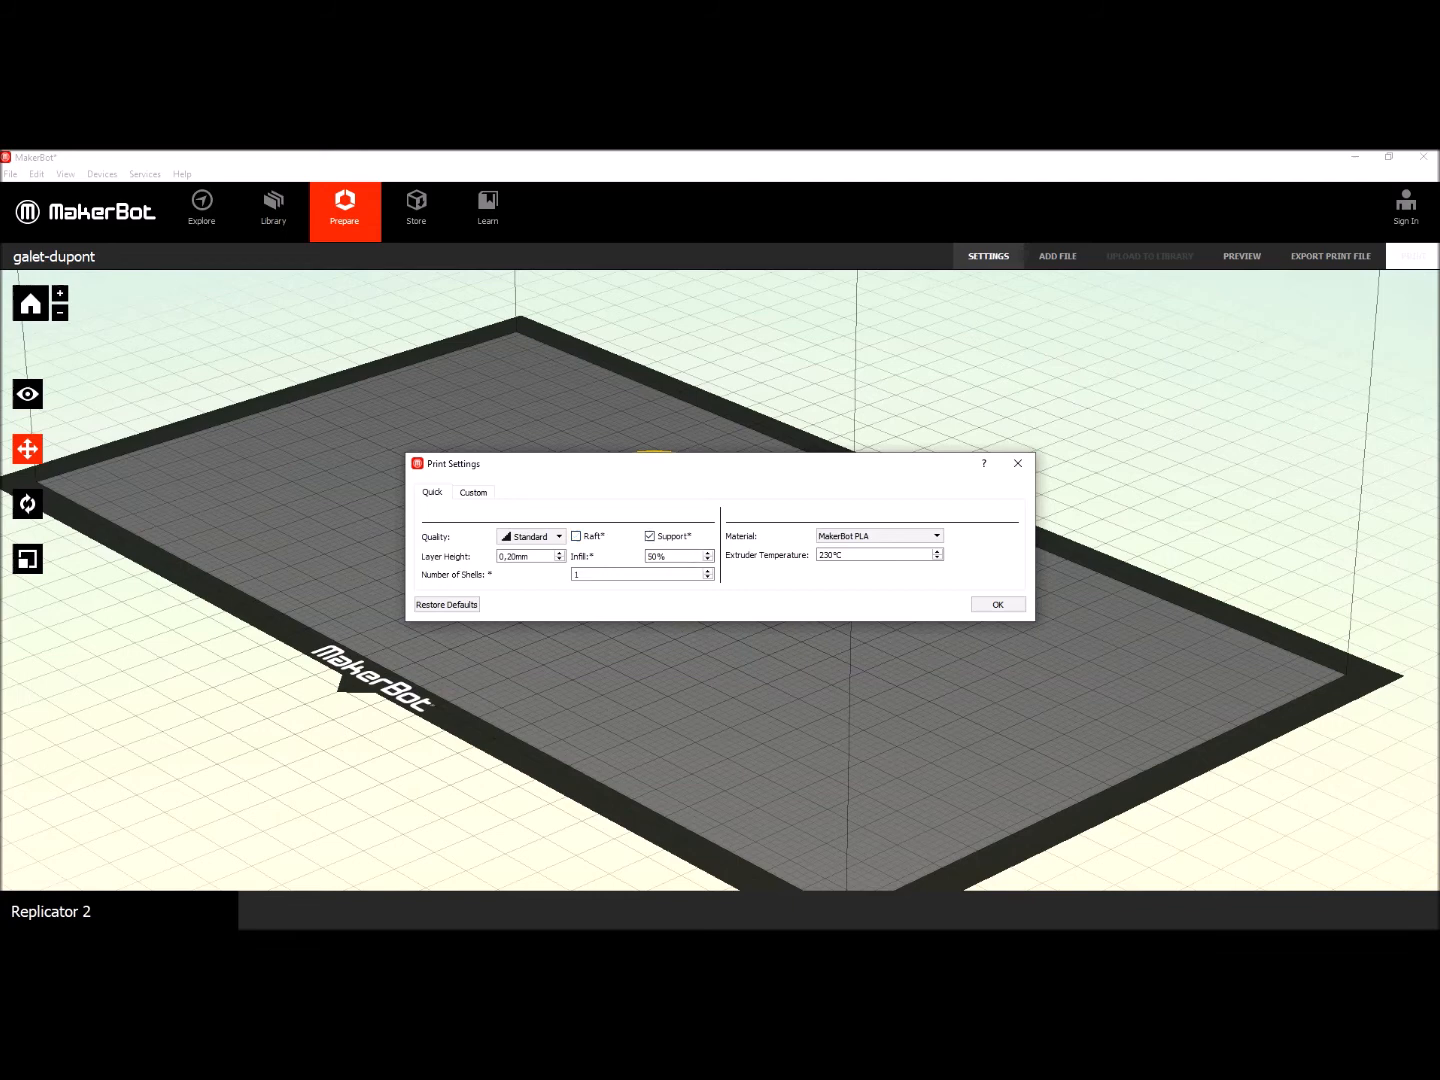
left_click_drag(700, 464, 1002, 364)
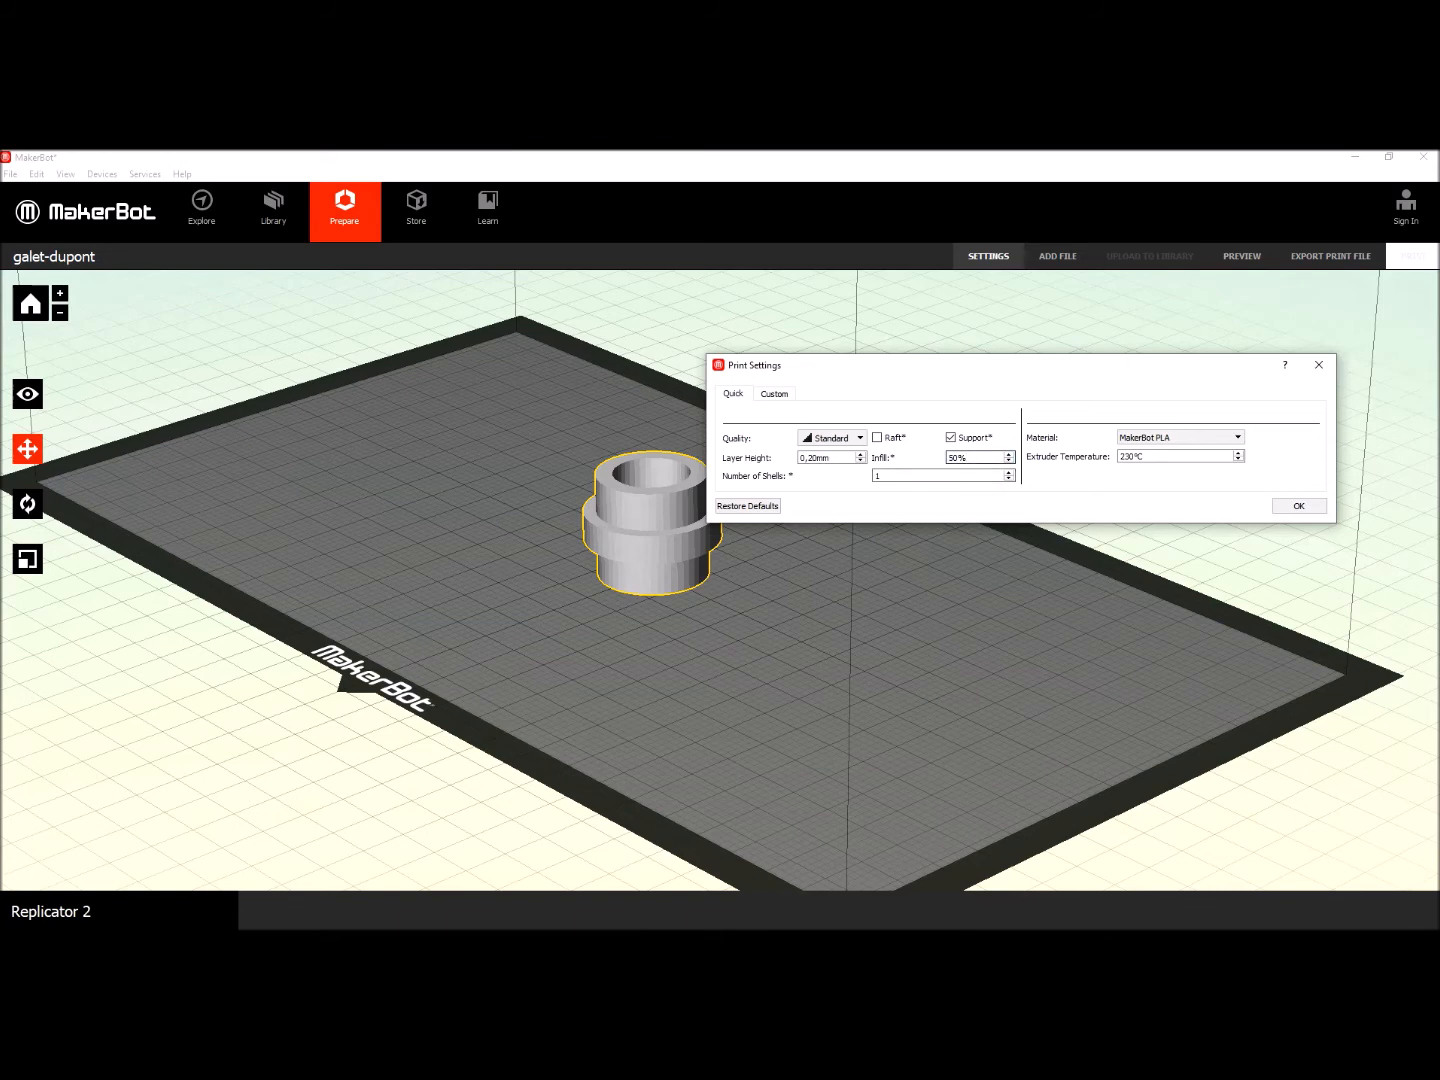
left_click_drag(970, 458, 930, 458)
type("40")
left_click(1180, 437)
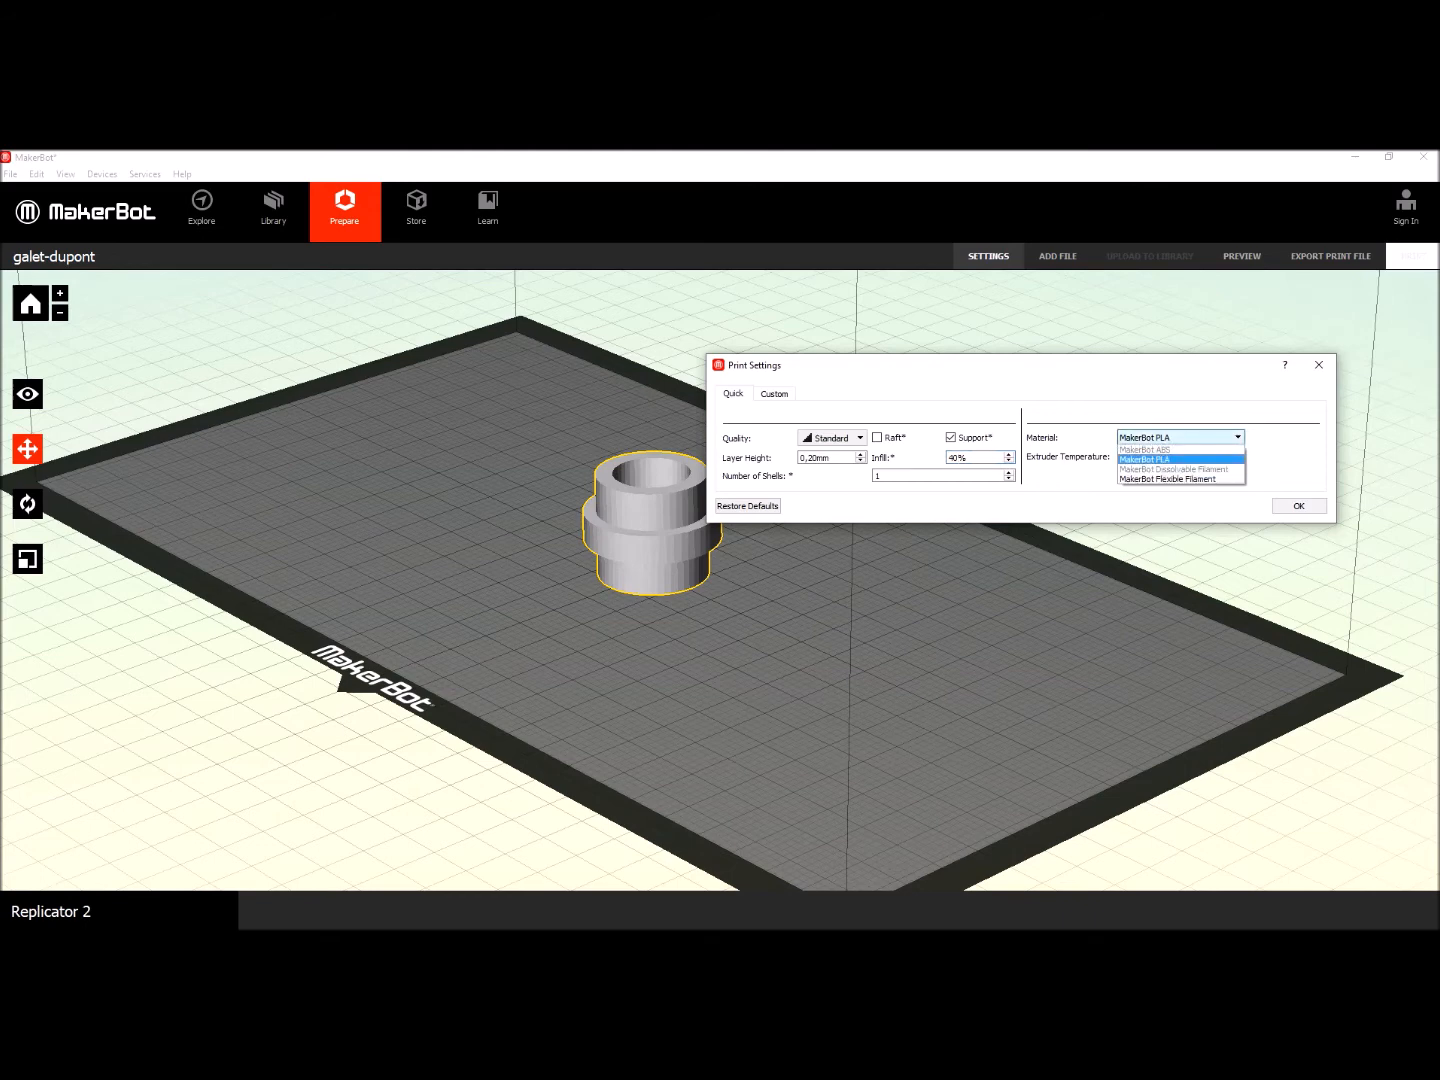
left_click(1180, 459)
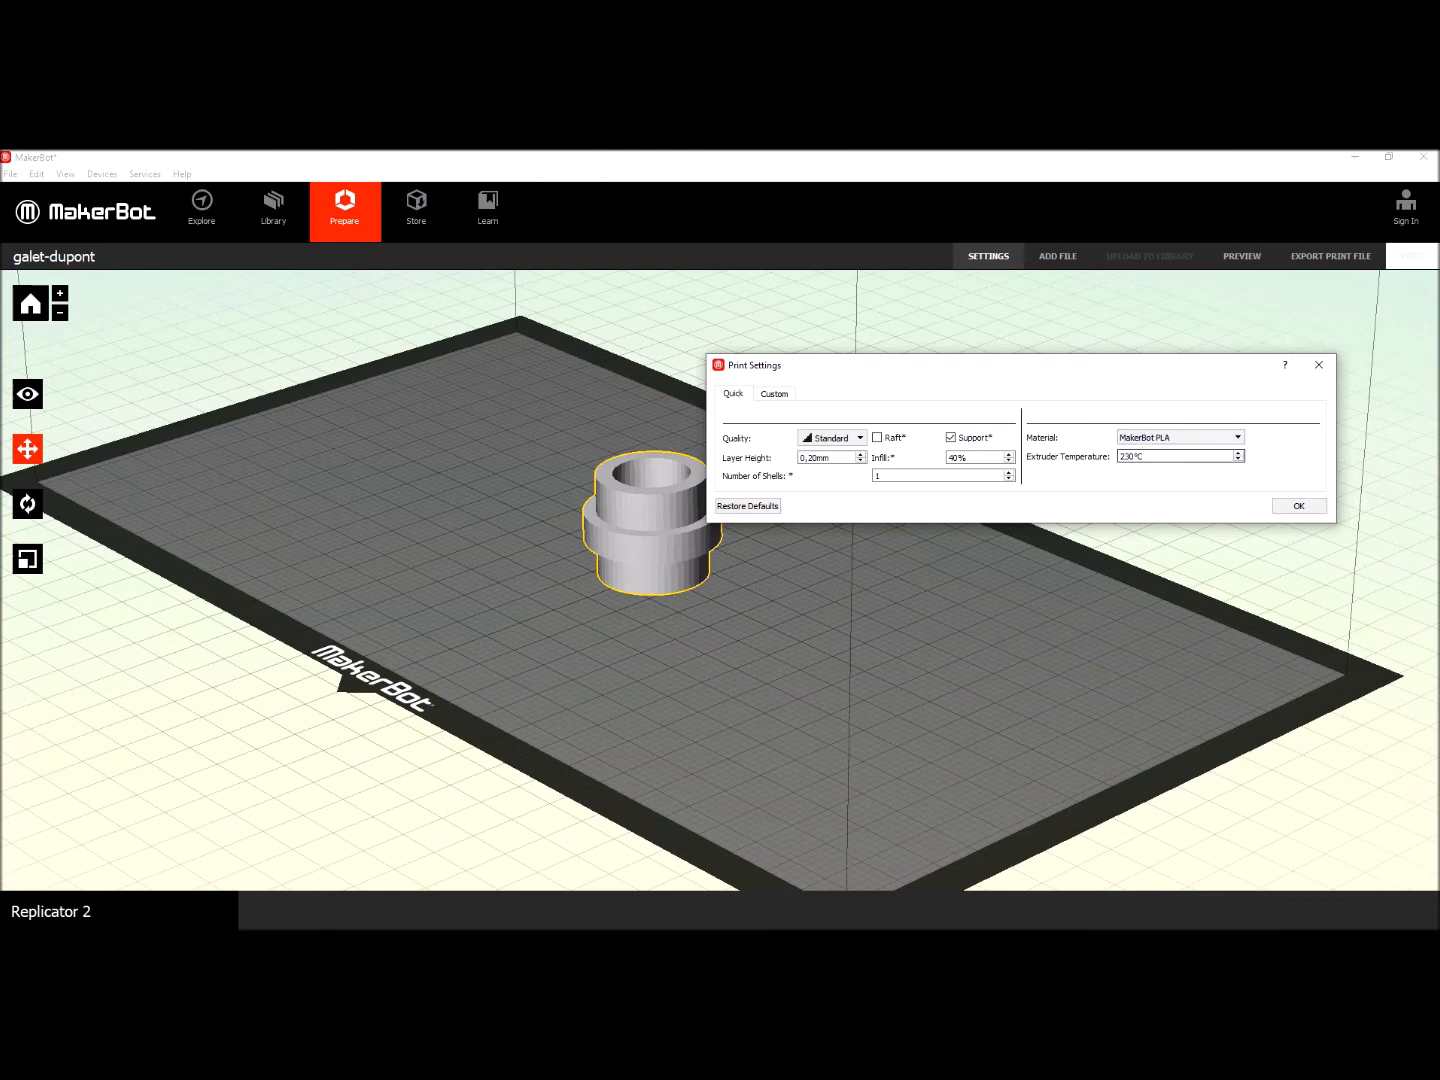
left_click(1299, 506)
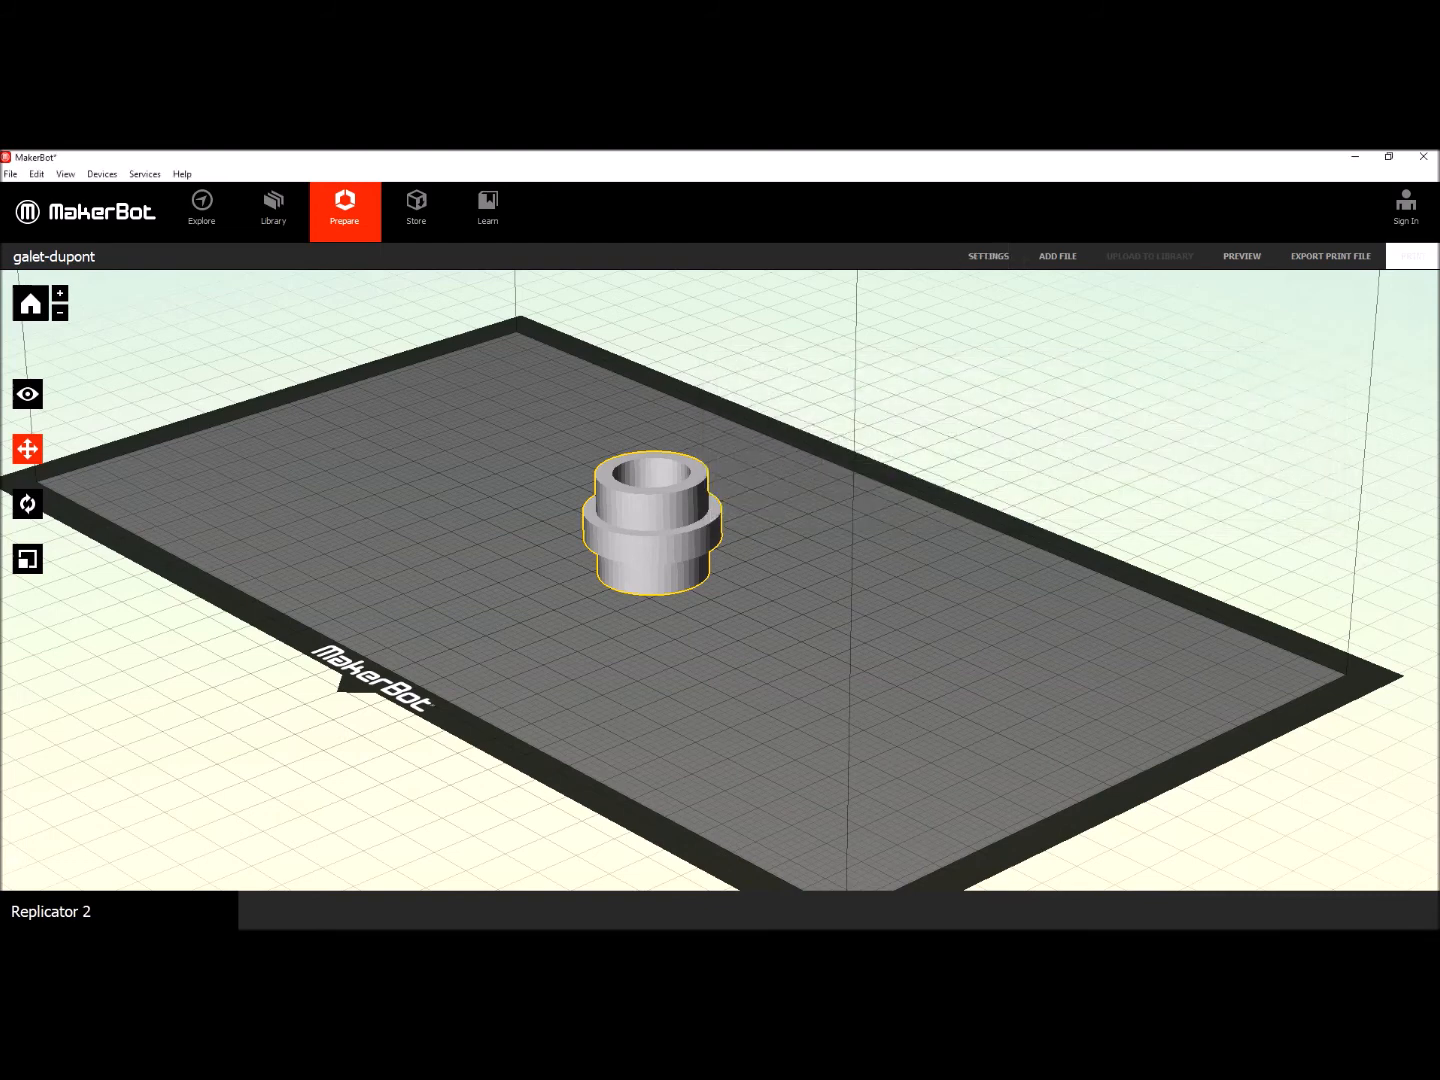
Export the print file as galet-dupont in X3G format to the Bureau folder
scroll(721, 580, "down", 3)
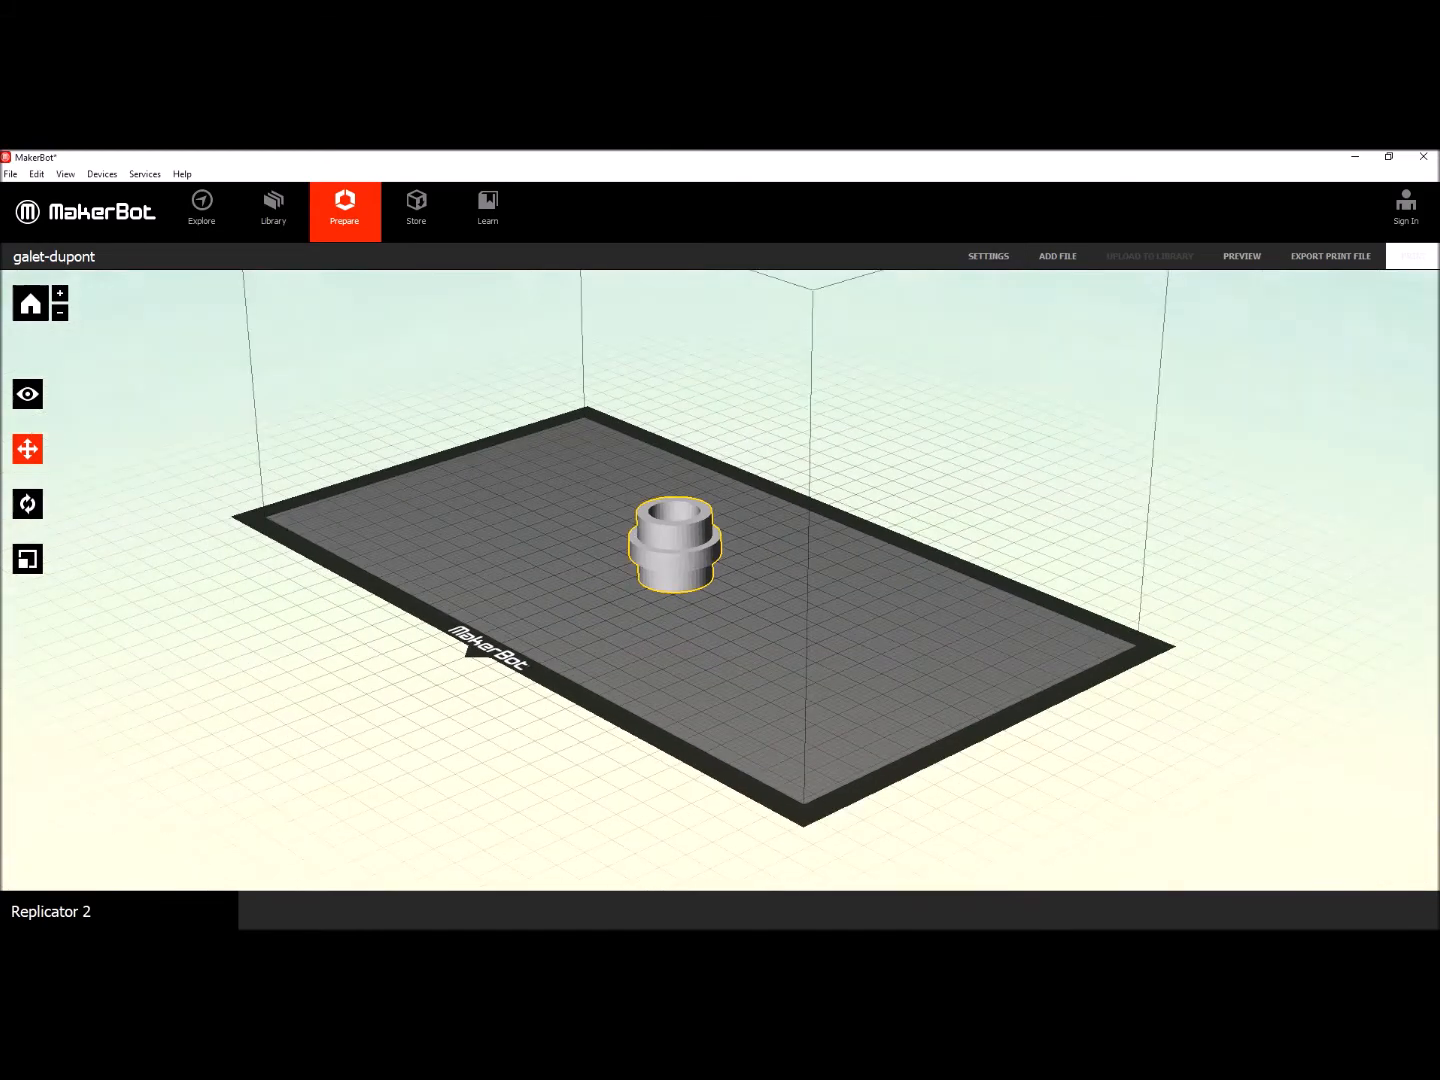
right_click_drag(699, 620, 779, 690)
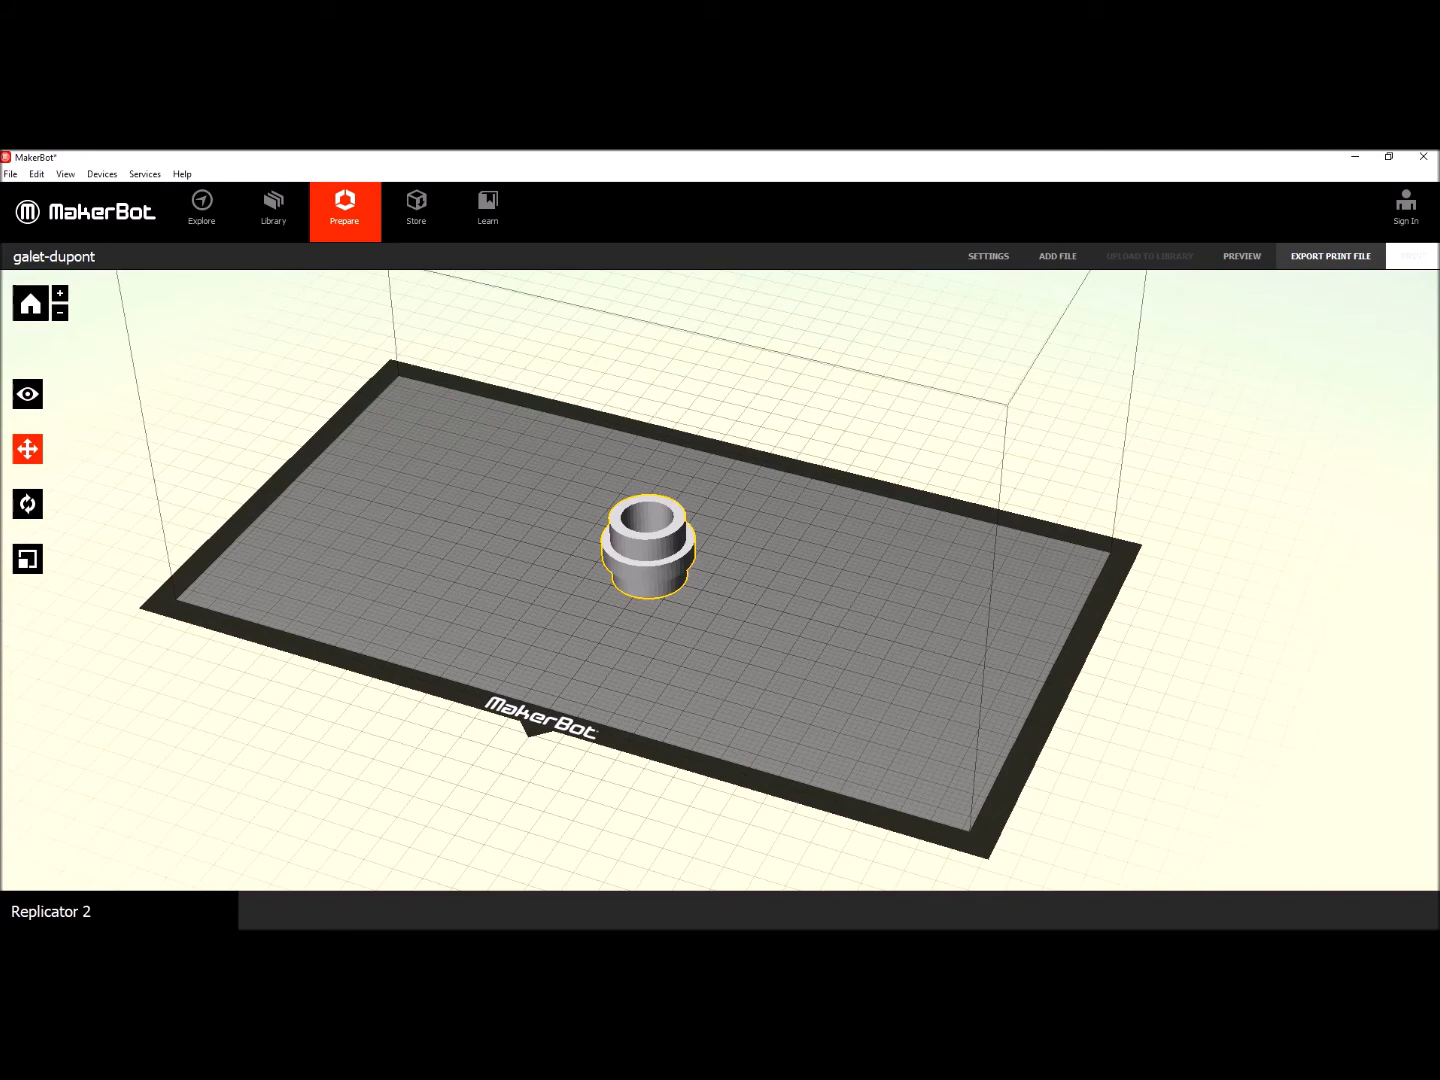
left_click(1330, 256)
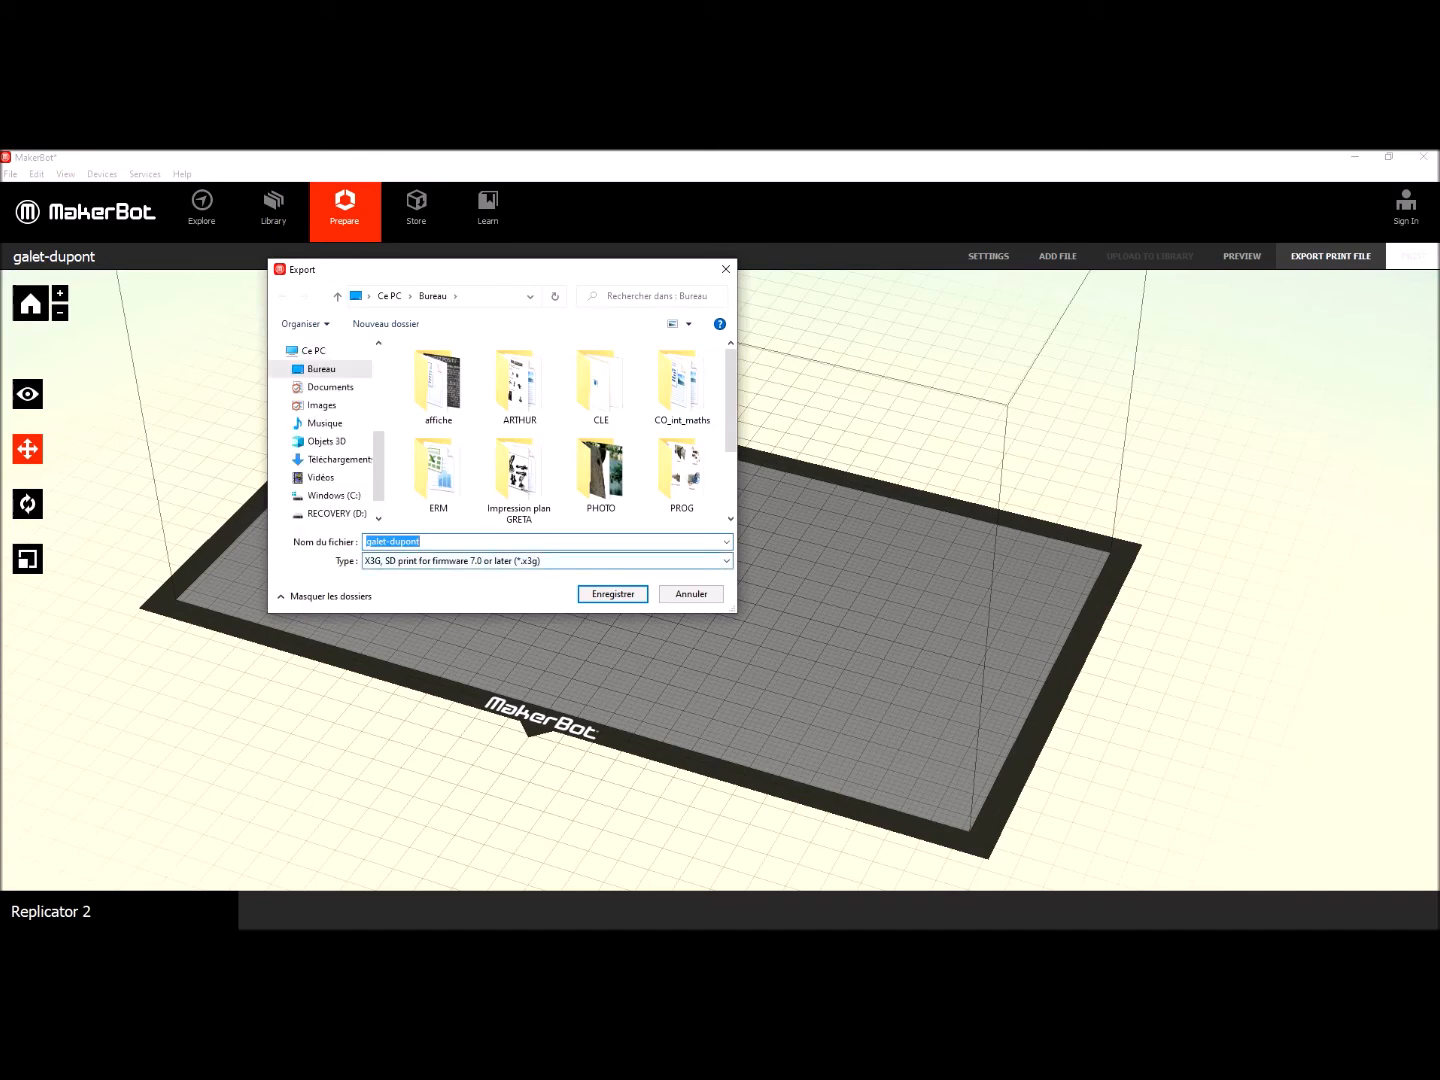
key("Return")
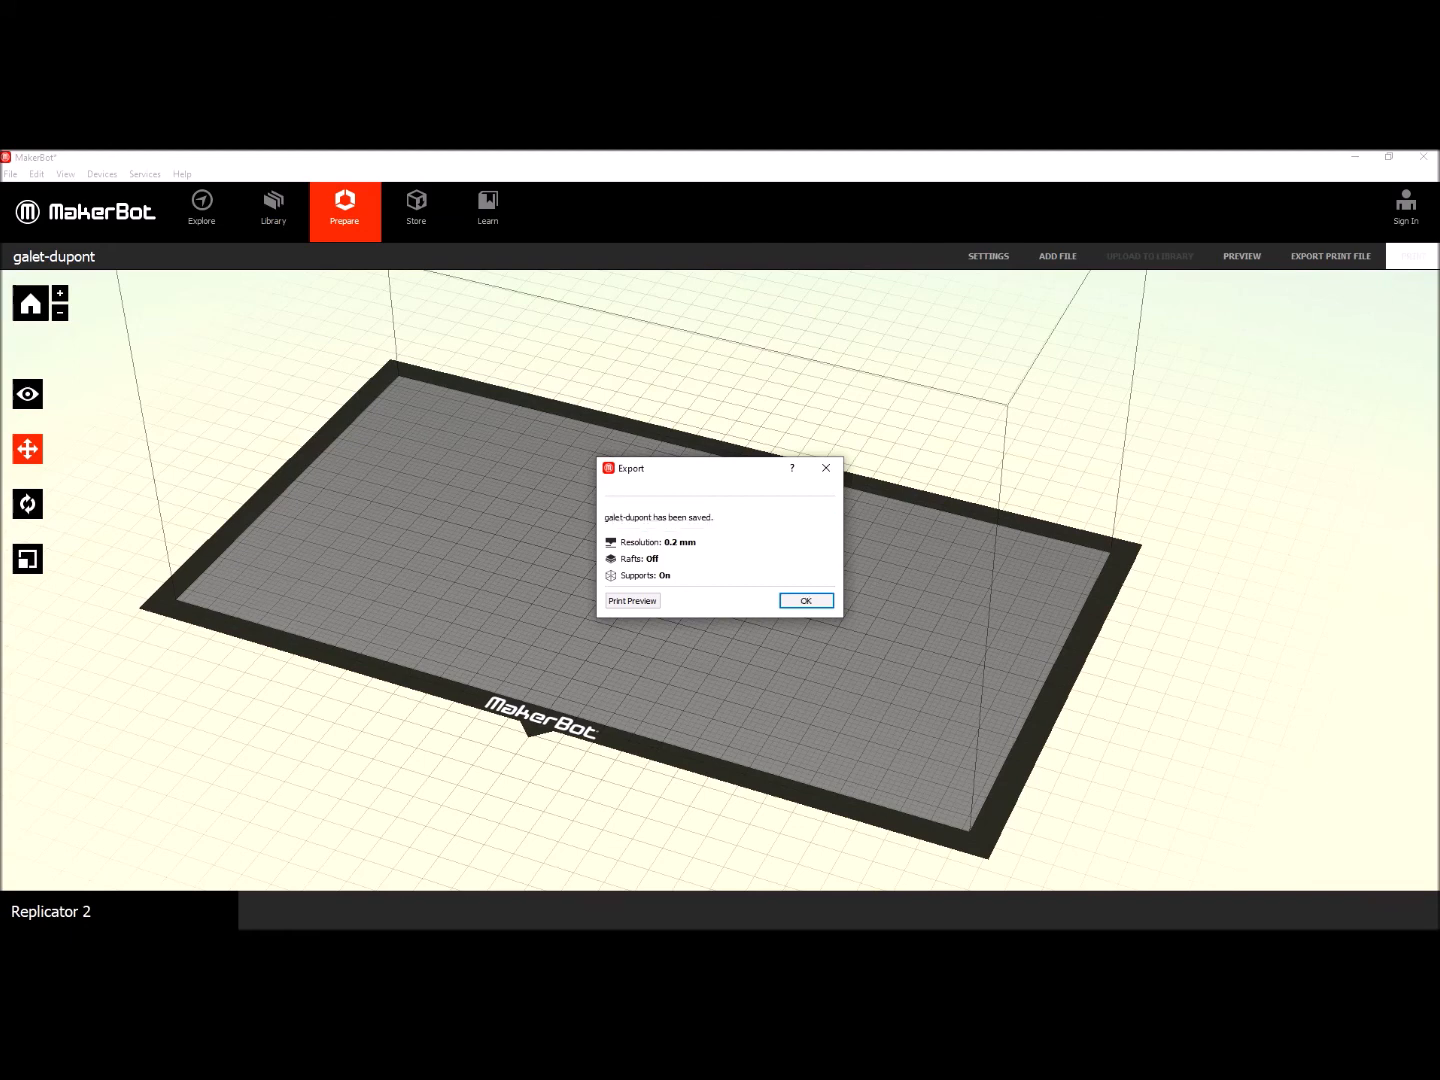
key("Return")
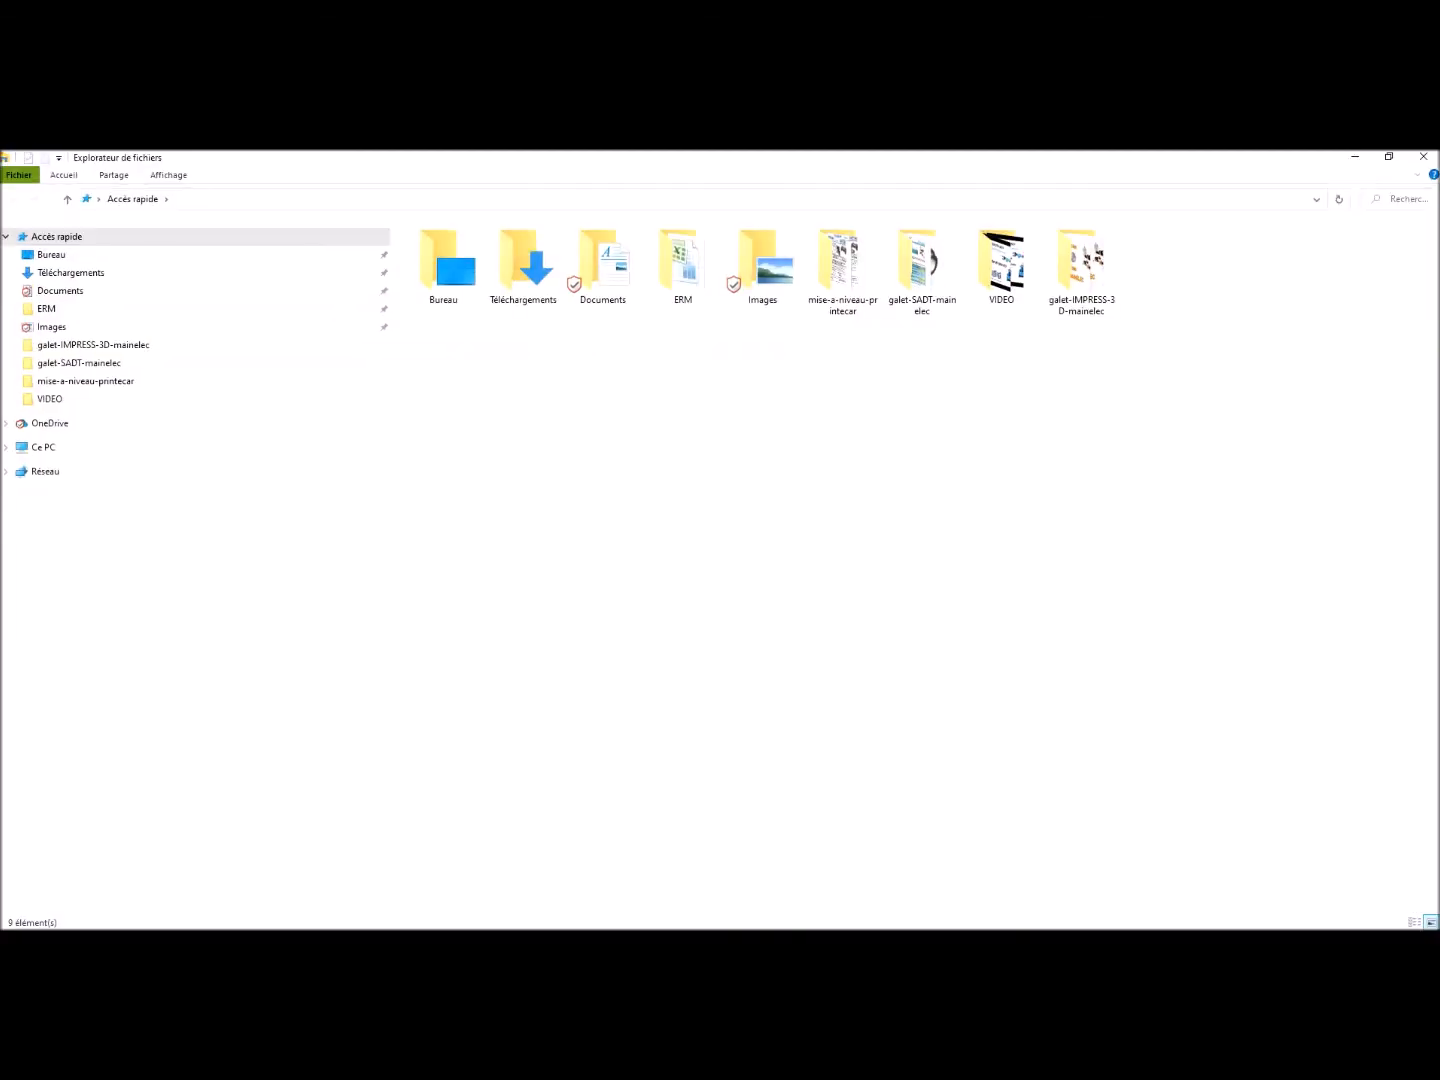
Switch to File Explorer and locate the source galet-dupont file and the exported galet-dupont.x3g in the Bureau folder
left_click(51, 255)
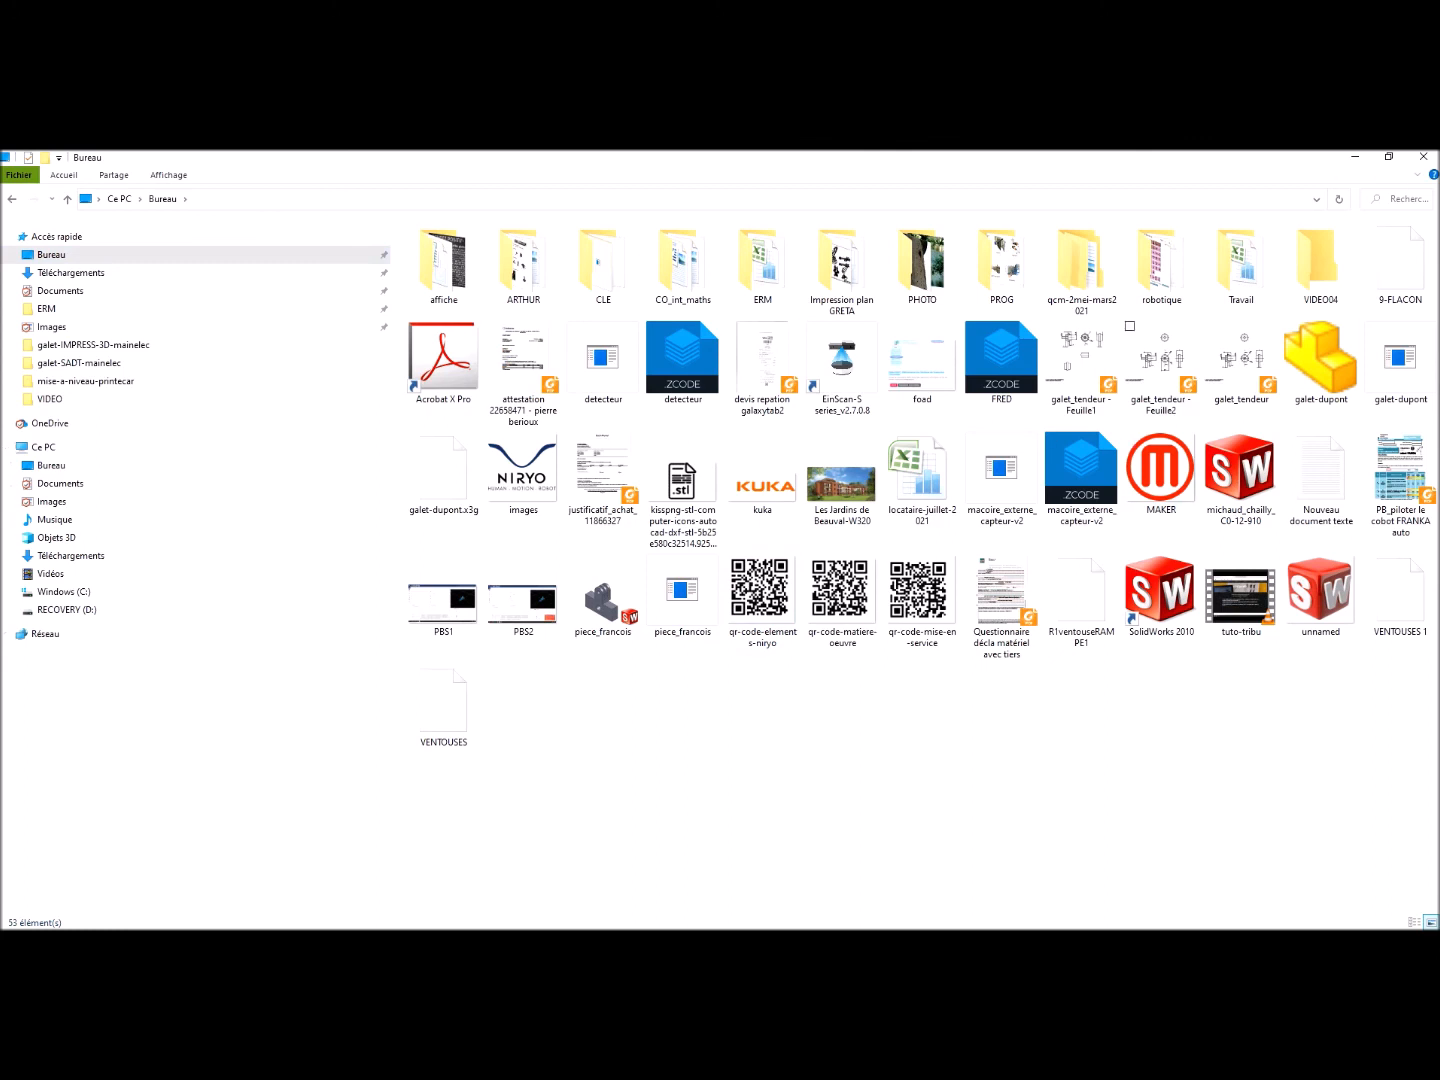
left_click(1400, 361)
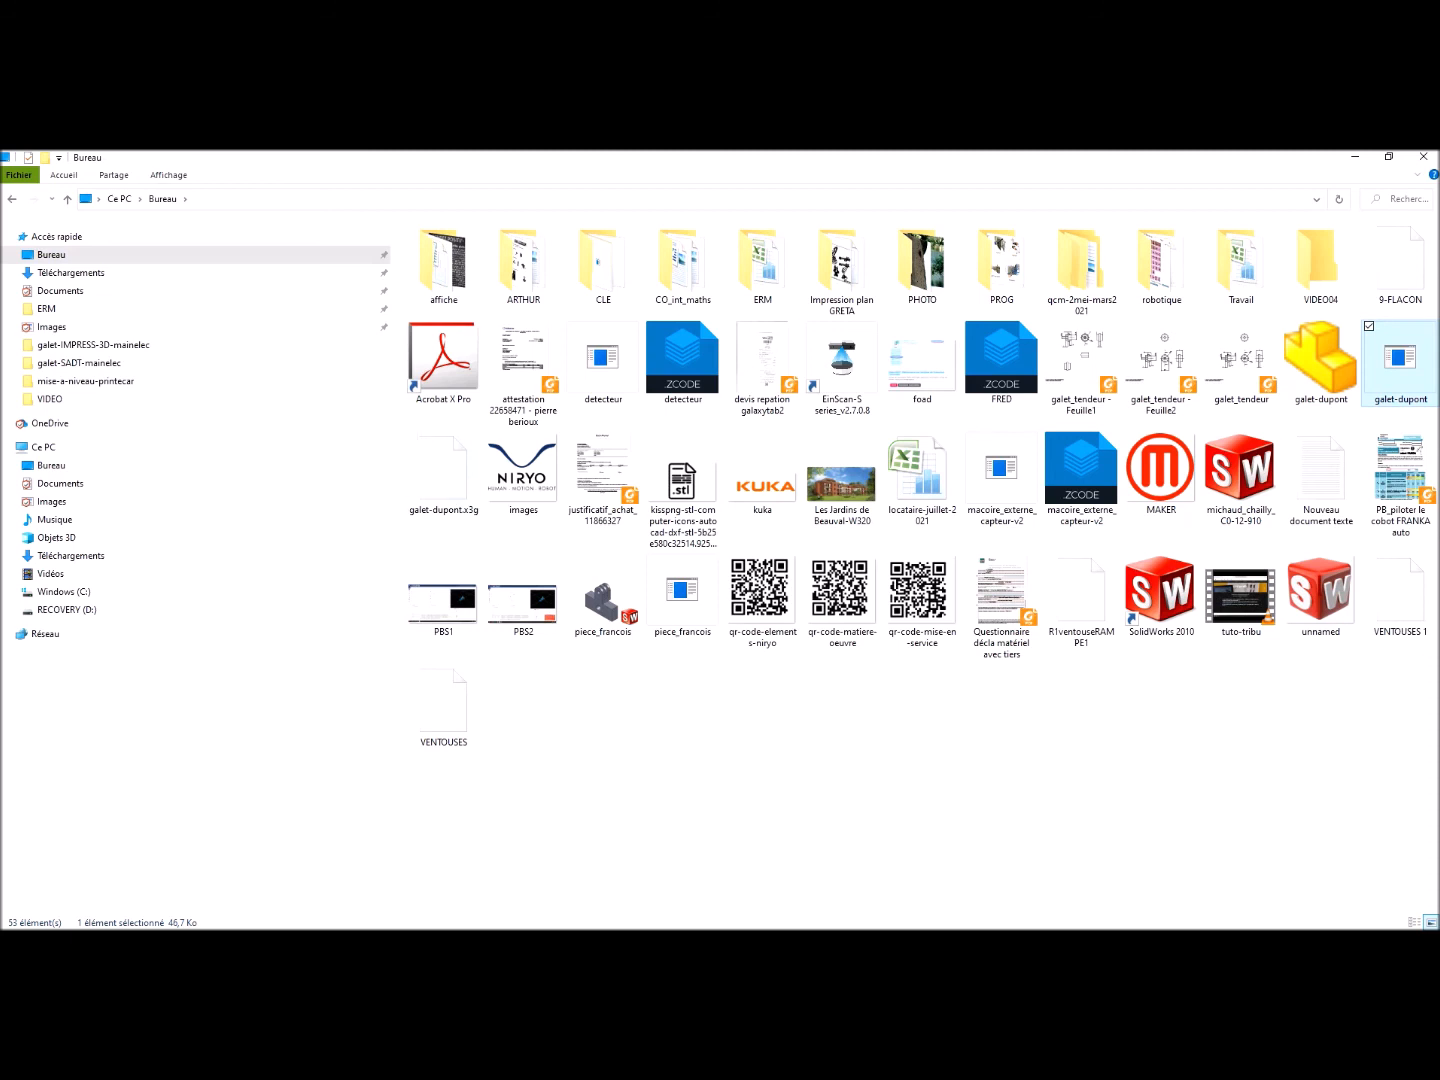
left_click(443, 473)
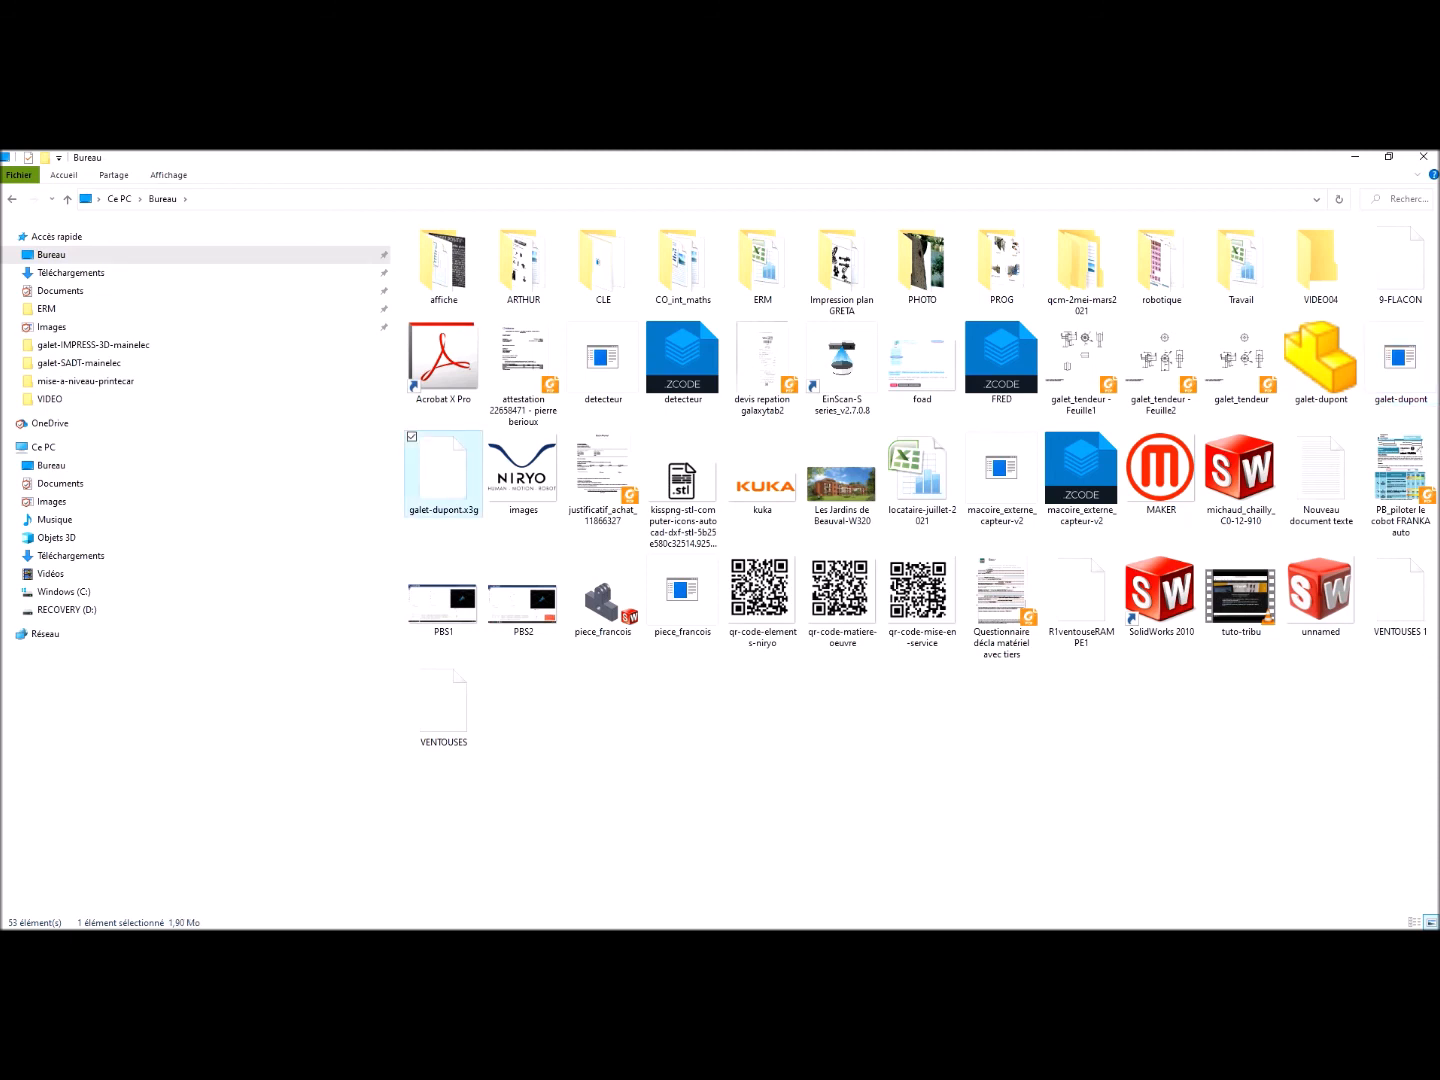